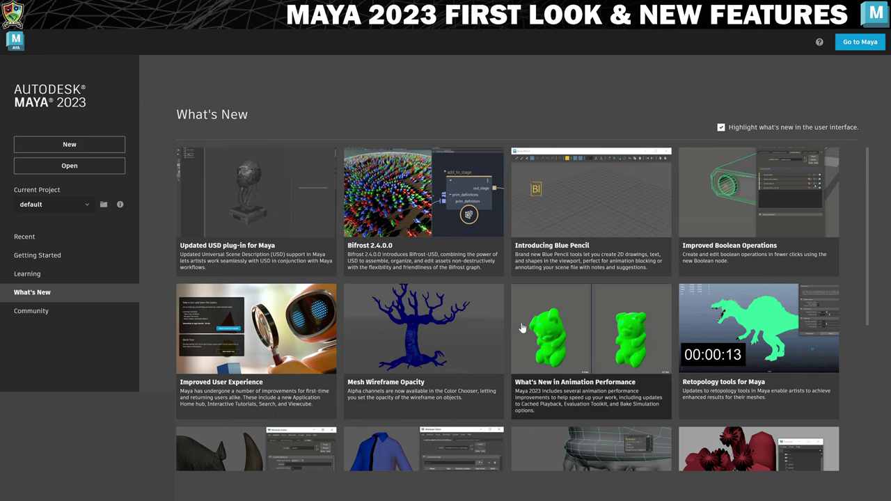
Step: Look through the feature cards on the What's New page of the home screen
scroll(522, 376, down, 3)
scroll(529, 343, up, 3)
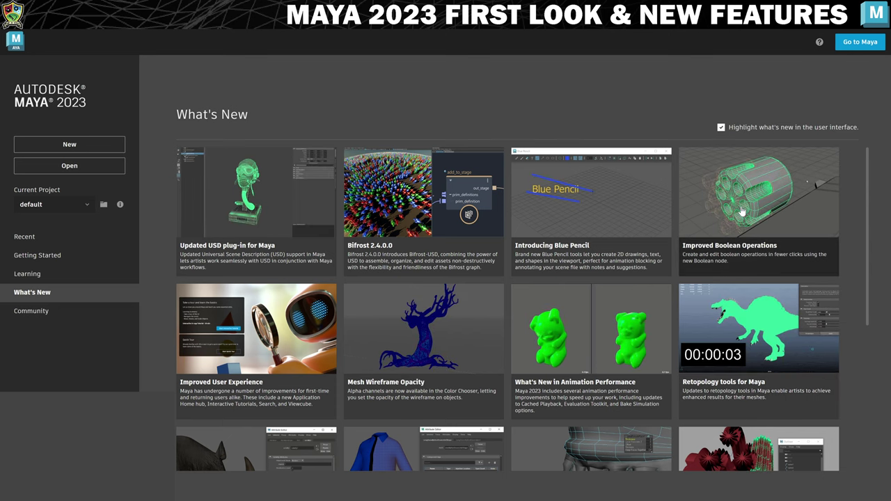
scroll(765, 237, down, 5)
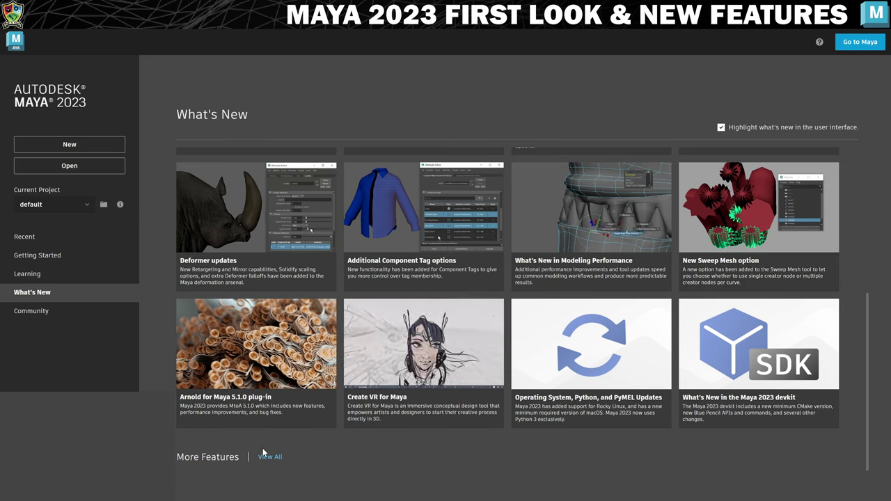
scroll(320, 319, up, 1)
scroll(321, 319, up, 4)
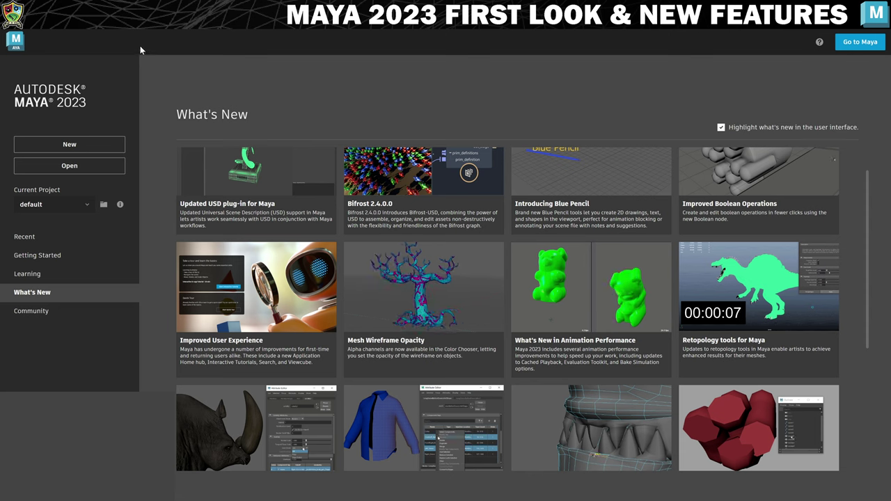
Step: Browse the tutorial videos and online resources on the home screen's Learning page
click(28, 273)
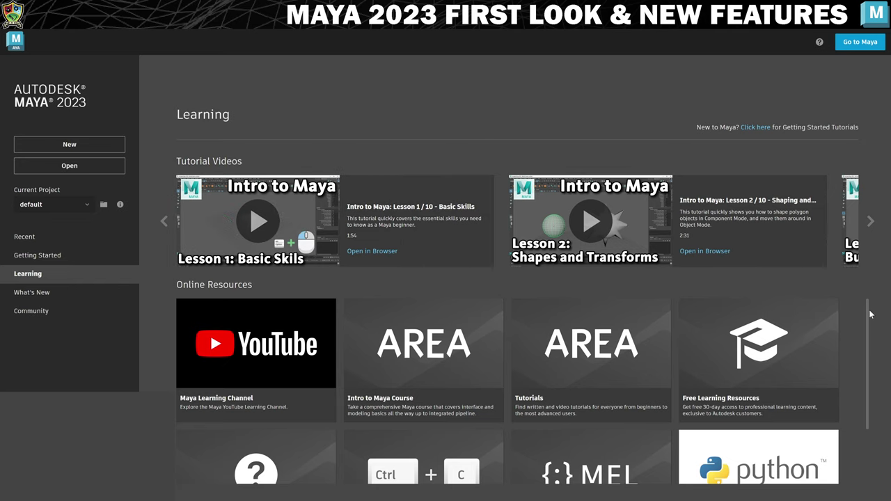
scroll(855, 399, down, 2)
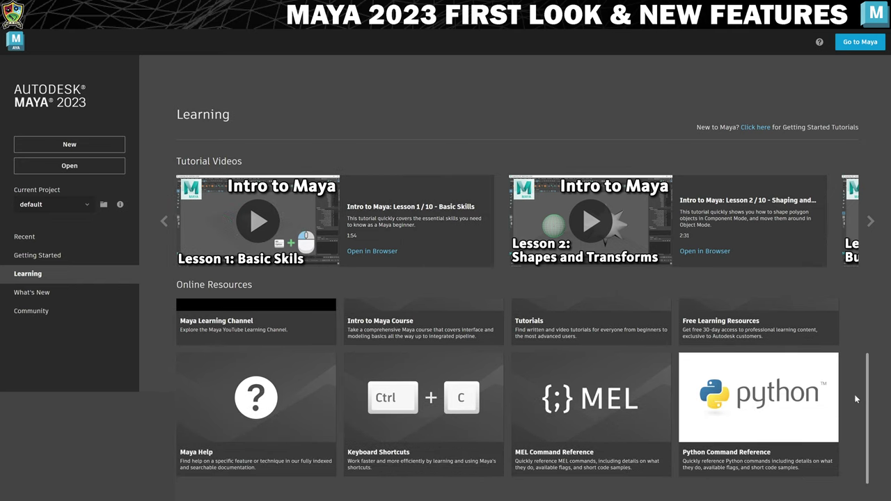
scroll(855, 382, up, 2)
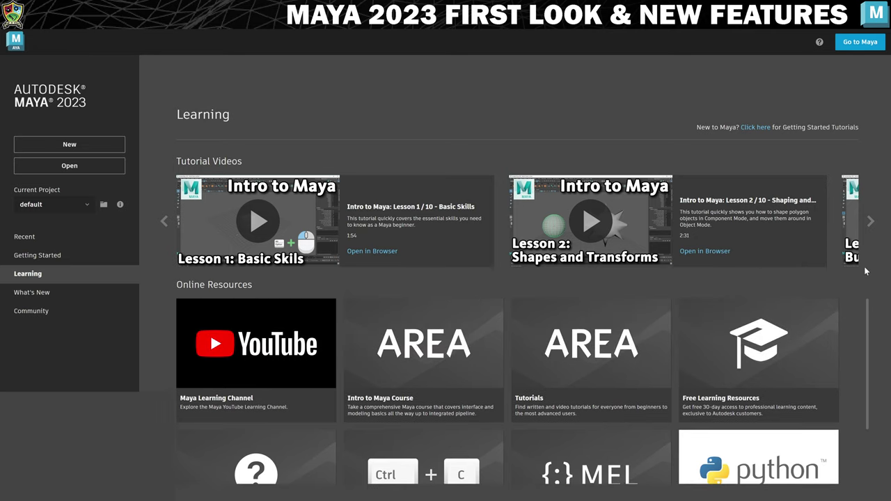
click(870, 221)
click(871, 221)
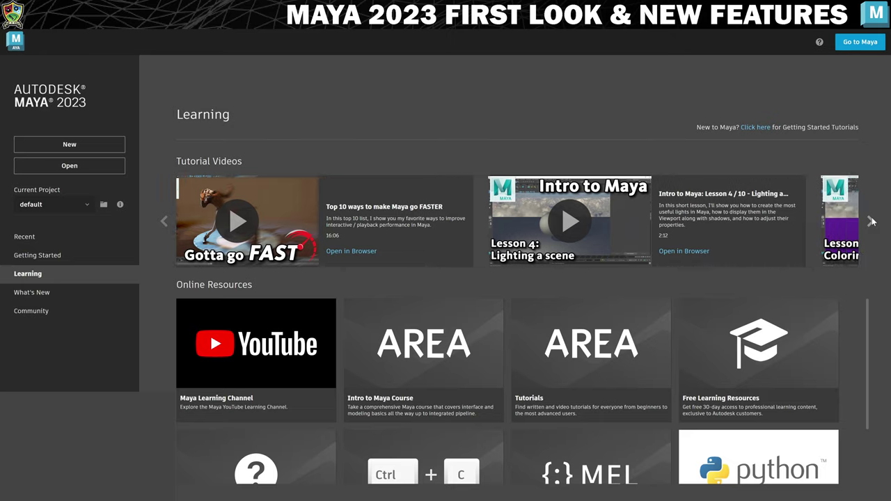
Step: Create a polygon cube in a new scene and scale it uniformly to about 9
click(46, 148)
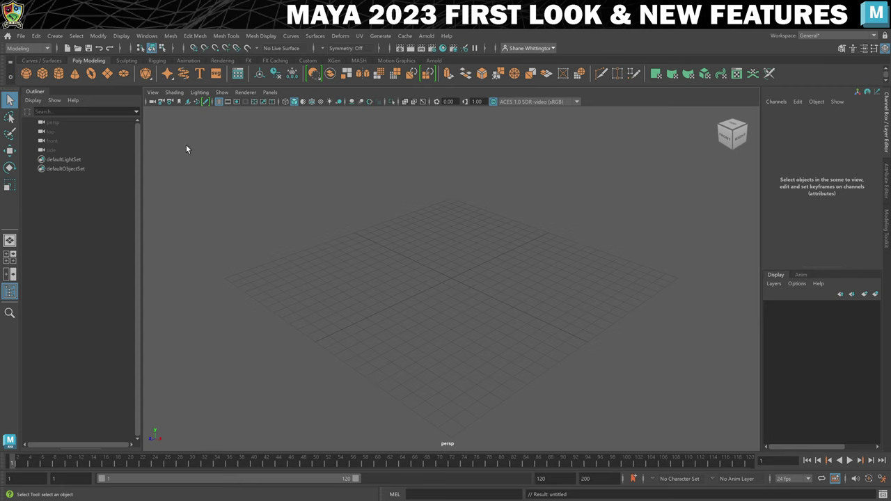
click(41, 73)
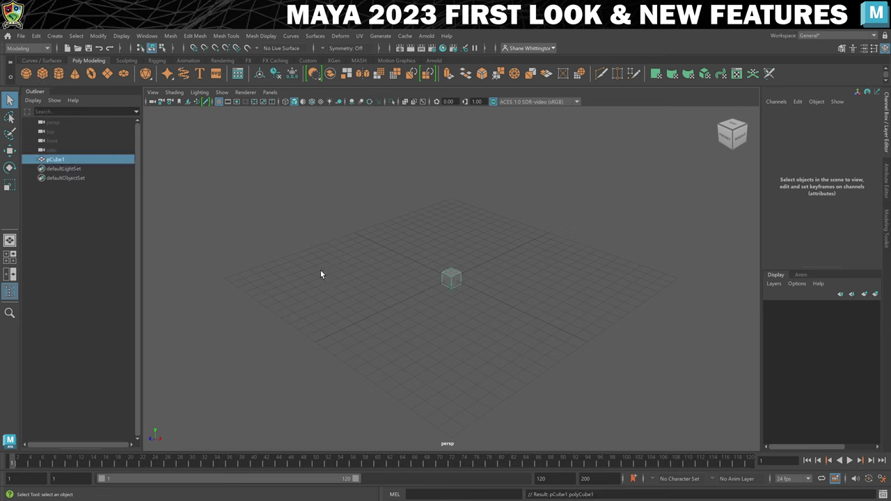
key(r)
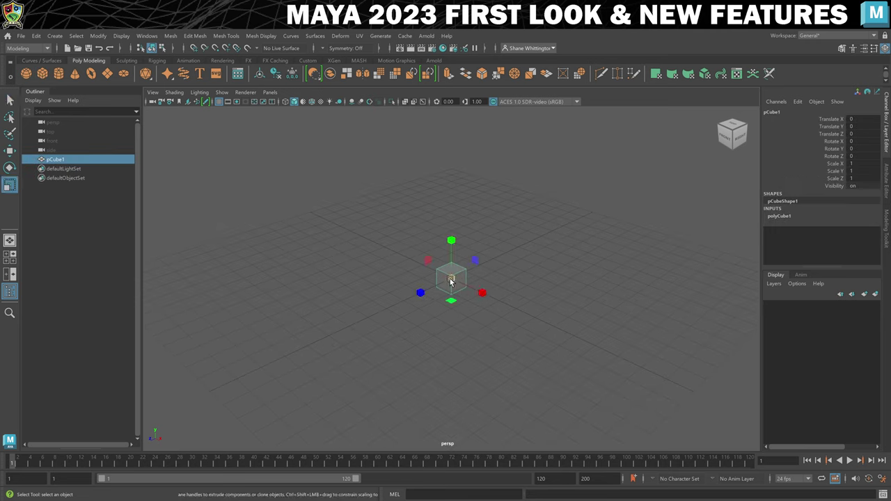
drag(450, 279, 521, 279)
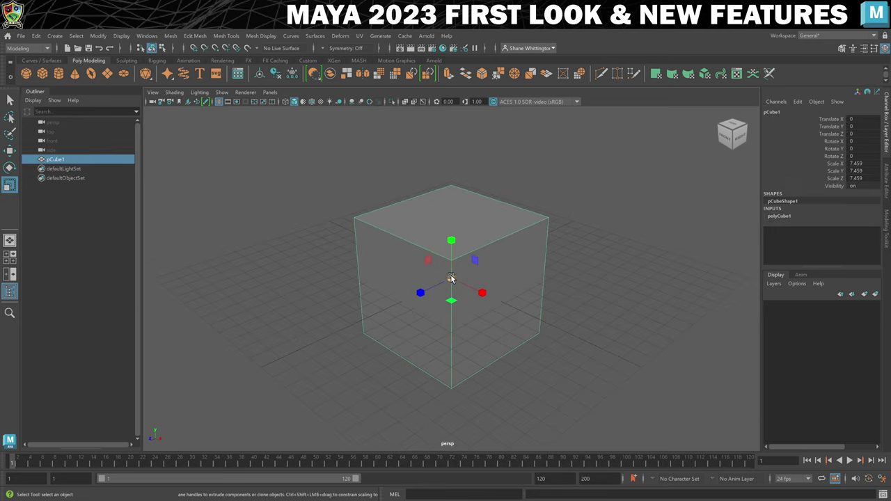
drag(451, 279, 476, 278)
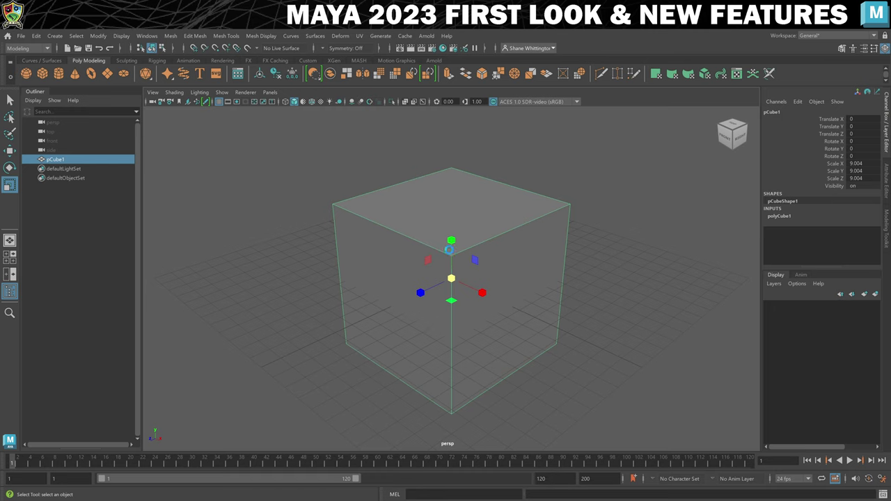
Step: Bevel all edges of the cube with 5 segments and a fraction of 0.15
key(ctrl+b)
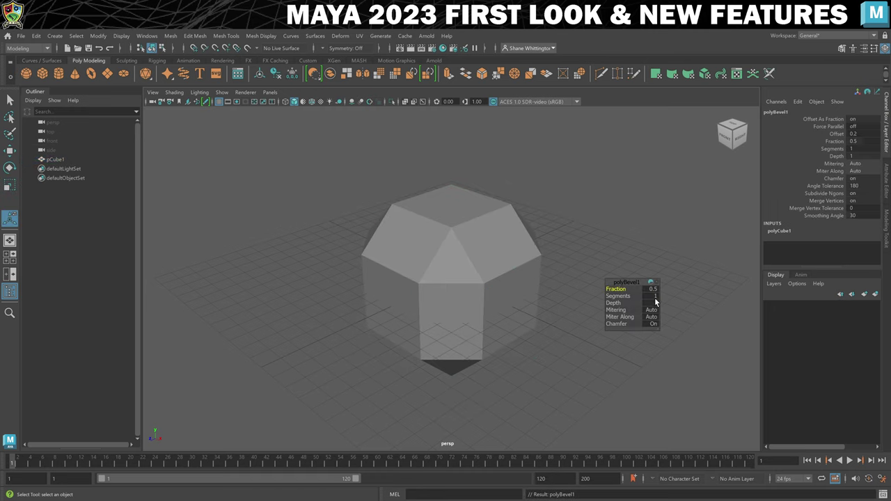
text(5)
key(Return)
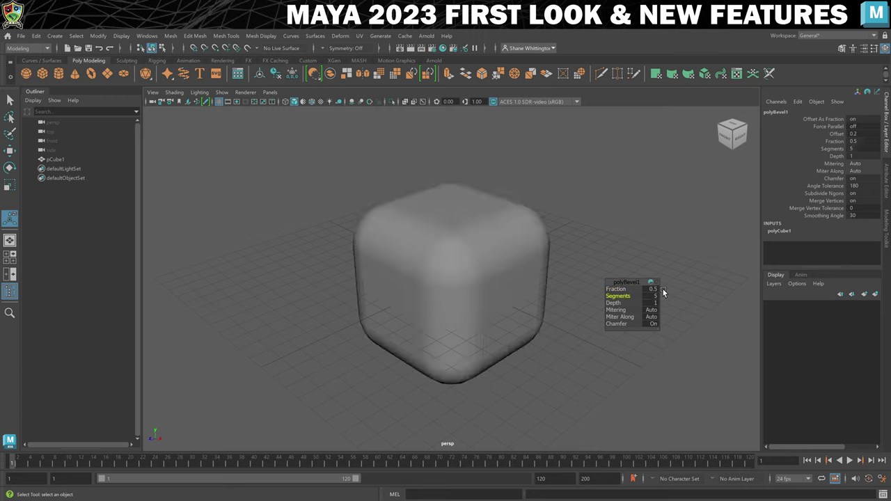
text(0.2)
key(Return)
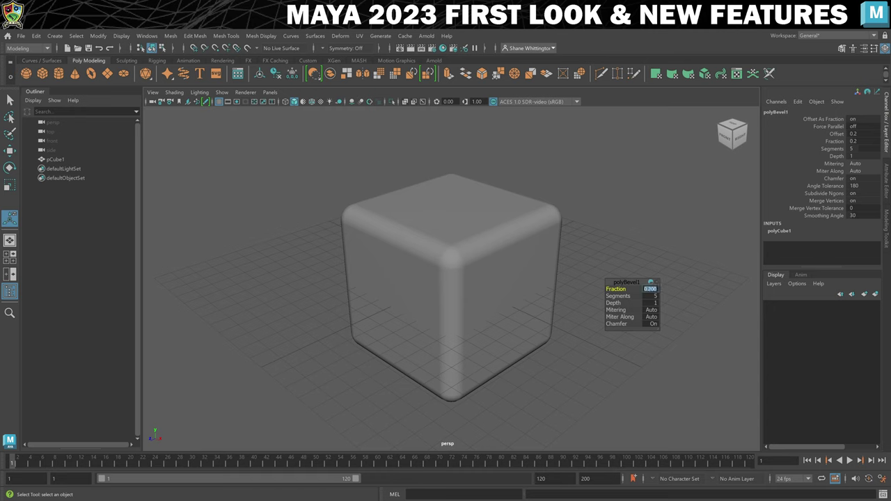
text(0.15)
key(Return)
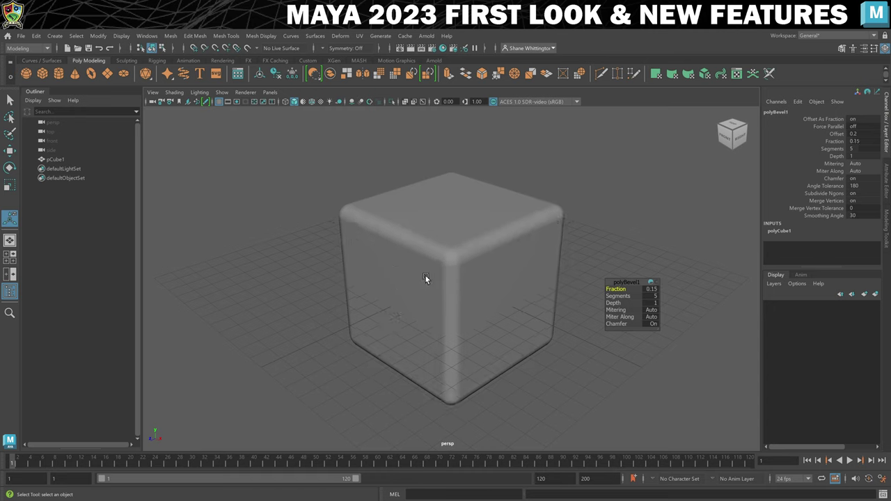
Step: Create a polygon sphere, raised to about 5.48 in Y above the cube and flattened to a Y scale of about 0.33
click(27, 73)
key(w)
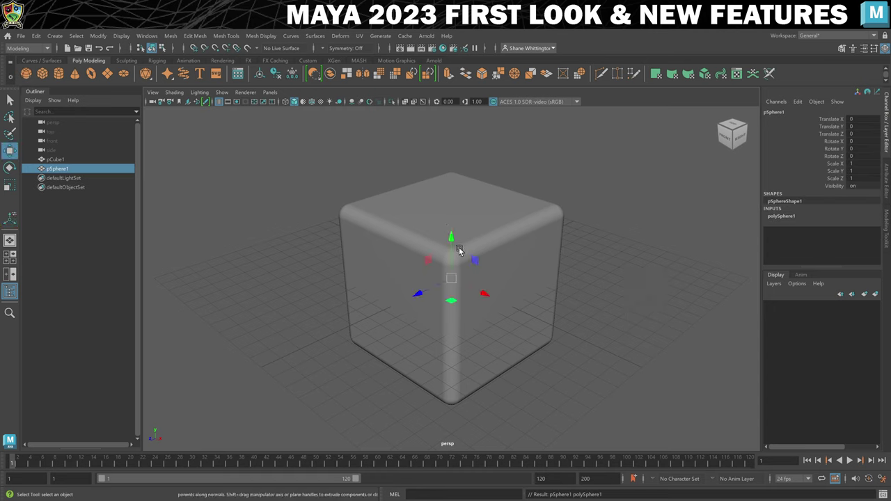
drag(456, 245, 452, 157)
key(r)
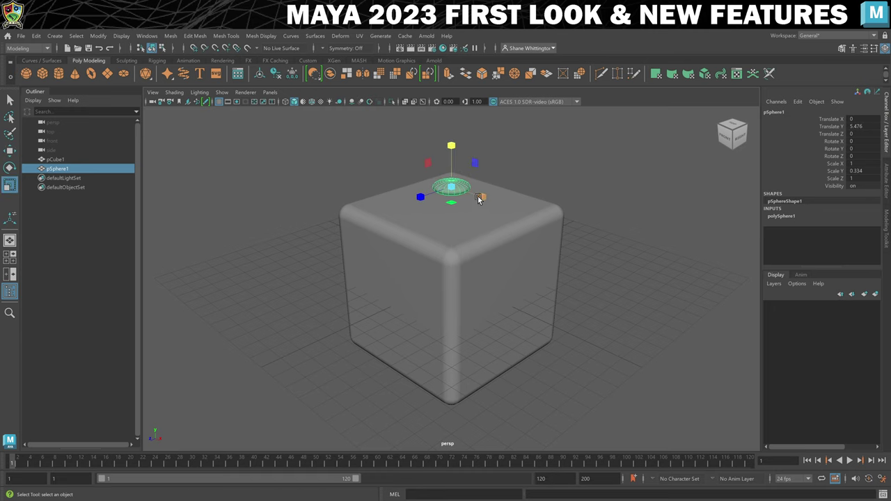
Step: Lower the flattened sphere into the cube's top face, to about 4.46 in Y
alt+drag(479, 200, 506, 216)
key(w)
scroll(503, 202, up, 2)
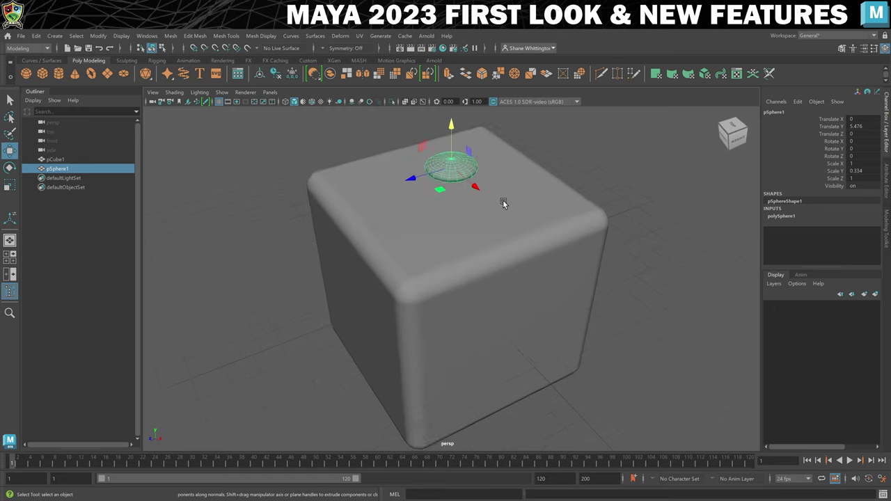
scroll(503, 203, up, 2)
alt+drag(497, 175, 473, 192)
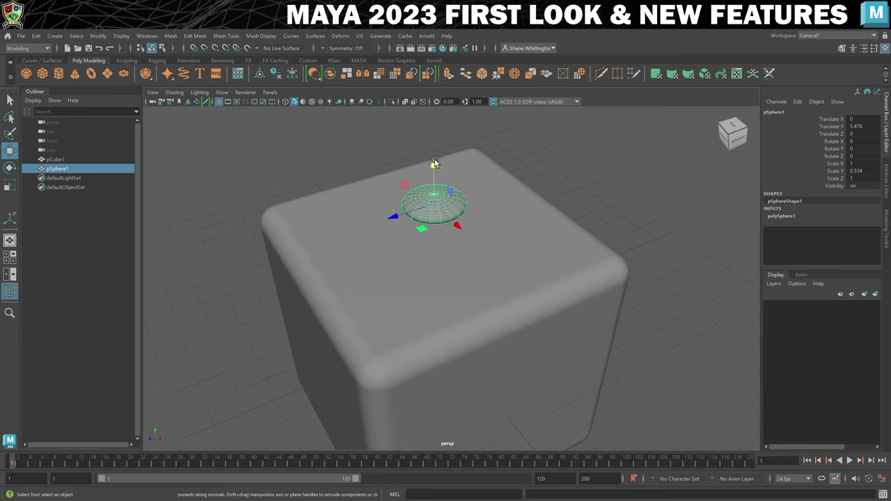
drag(434, 163, 435, 190)
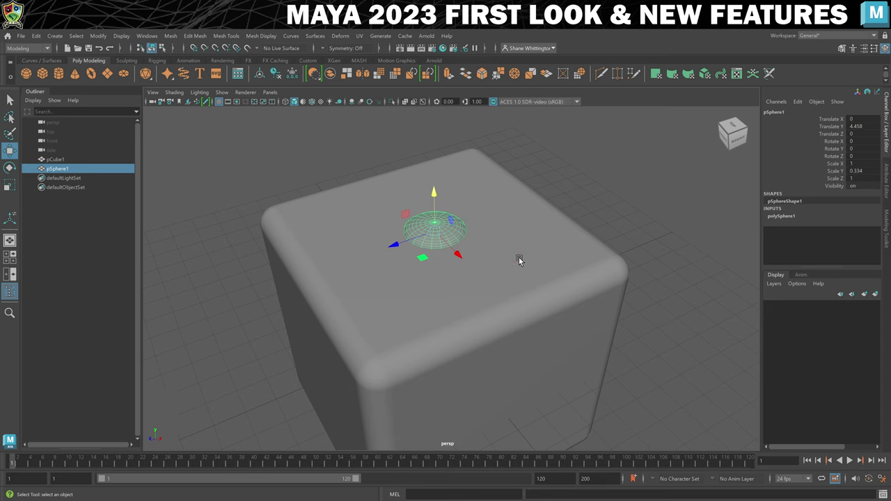
Step: Subtract the flattened sphere from the beveled cube with a Difference (A - B) Boolean
click(522, 282)
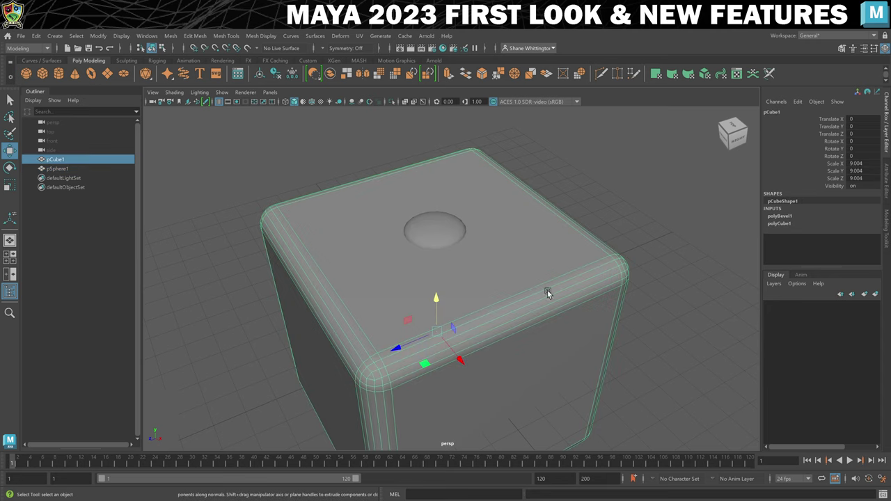
shift+click(421, 236)
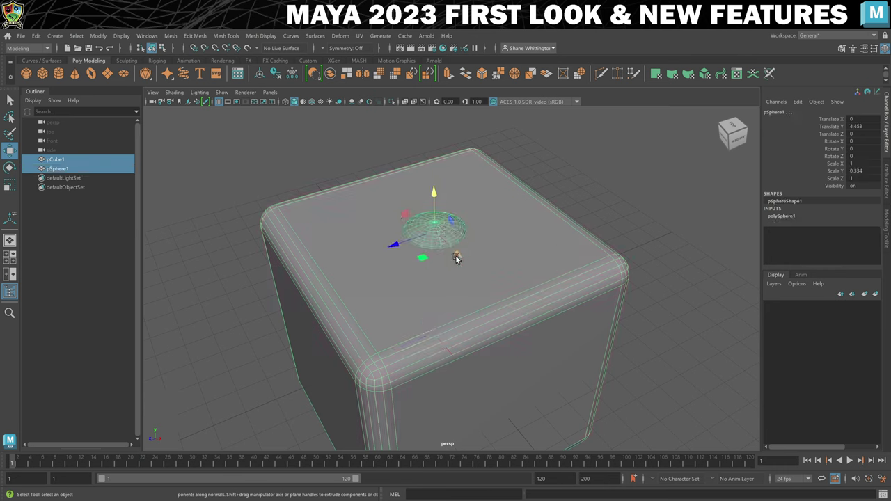
click(172, 36)
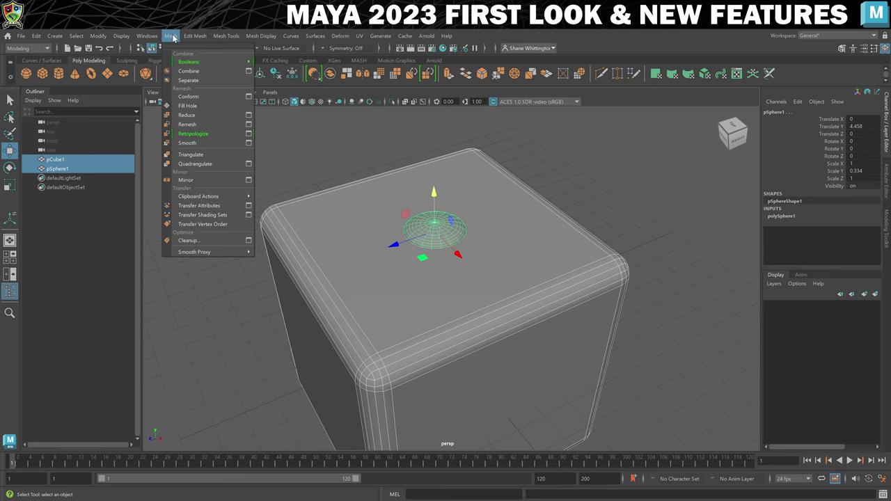
mouse_move(192, 64)
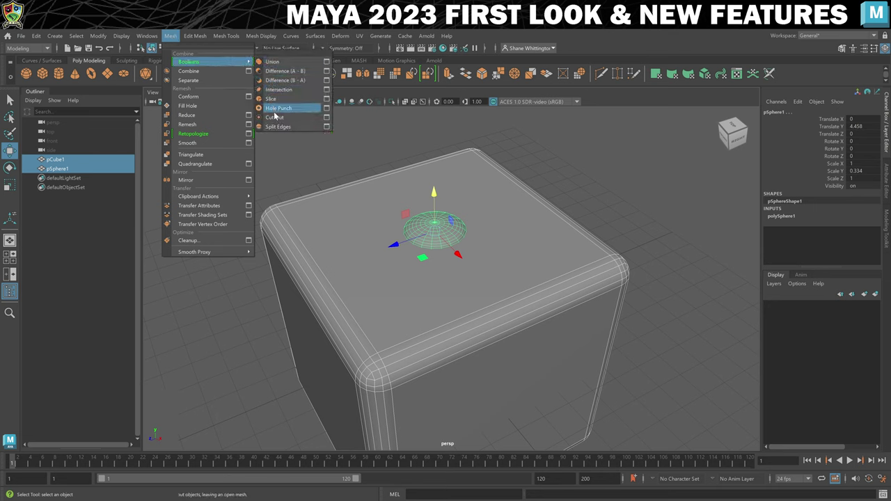
click(291, 35)
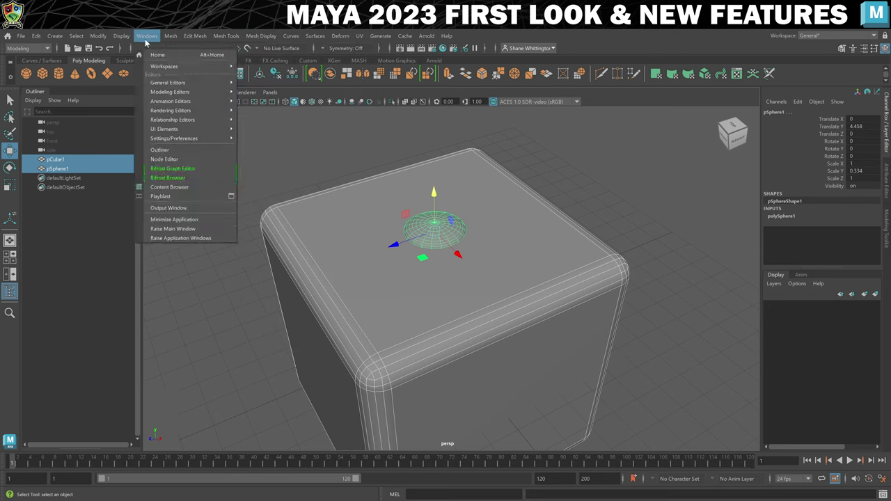
mouse_move(170, 38)
mouse_move(182, 63)
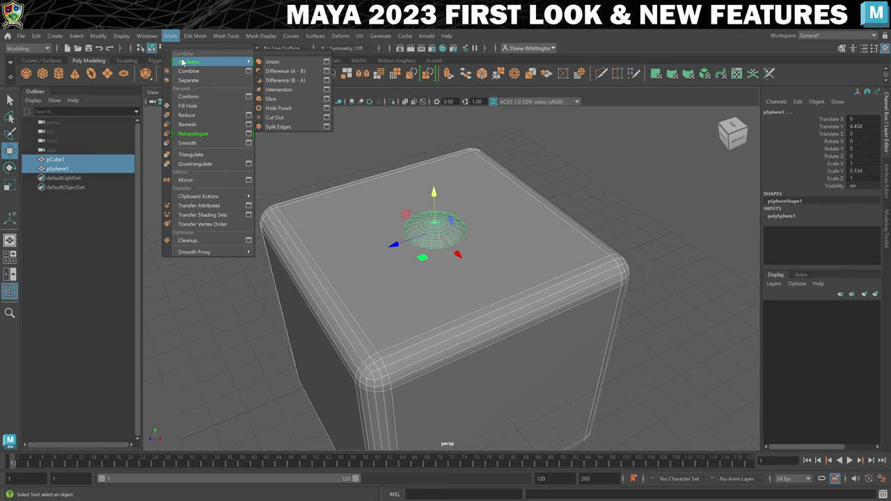
click(297, 74)
click(295, 74)
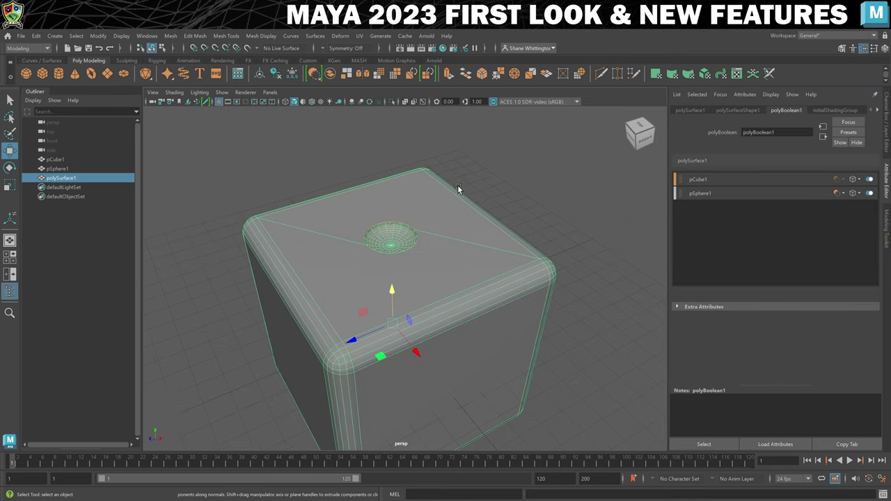
Step: Move the sphere operand across the cube's top face by about -1.85 in X and 1.77 in Z
alt+drag(445, 269, 574, 211)
click(507, 232)
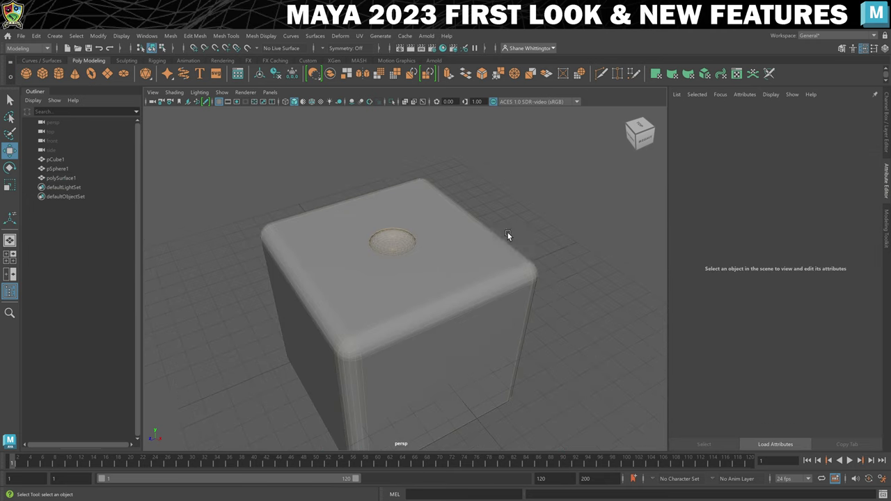
mouse_move(462, 252)
alt+mouse_down()
mouse_move(494, 246)
mouse_move(456, 251)
alt+mouse_up()
scroll(455, 248, up, 5)
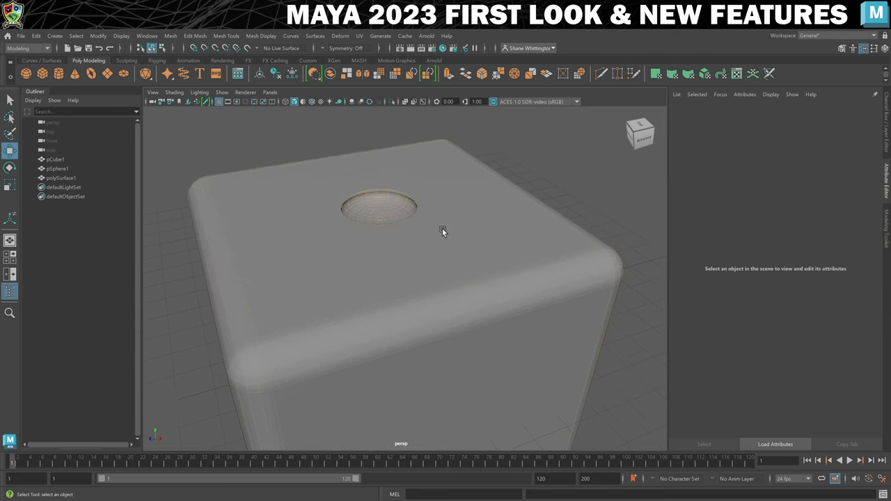
click(390, 202)
scroll(451, 224, down, 5)
scroll(439, 231, up, 3)
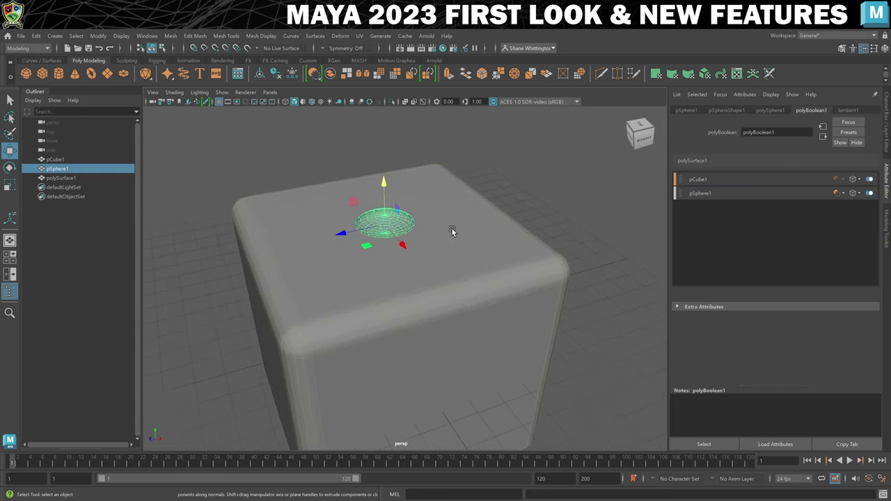
alt+drag(455, 231, 397, 274)
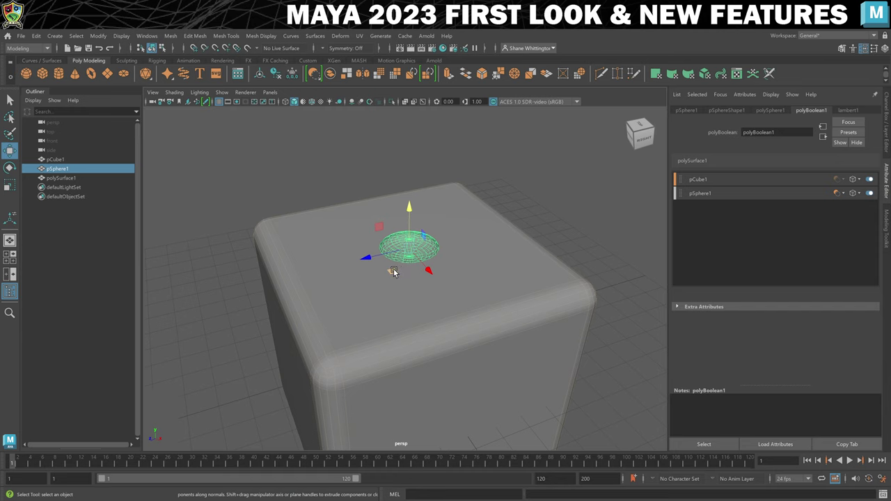
drag(393, 271, 328, 255)
click(317, 240)
click(331, 242)
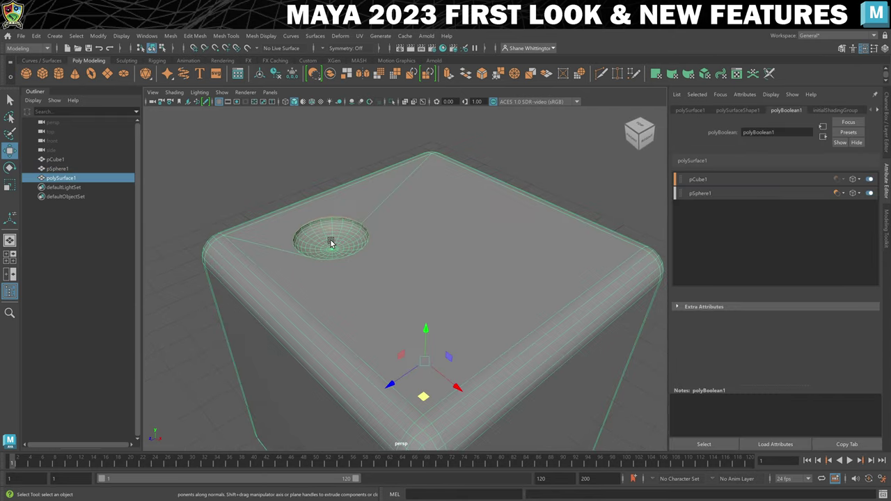
Step: Undo the sphere operand's move across the cube's top face
key(ctrl+z)
key(ctrl+z)
key(ctrl+z)
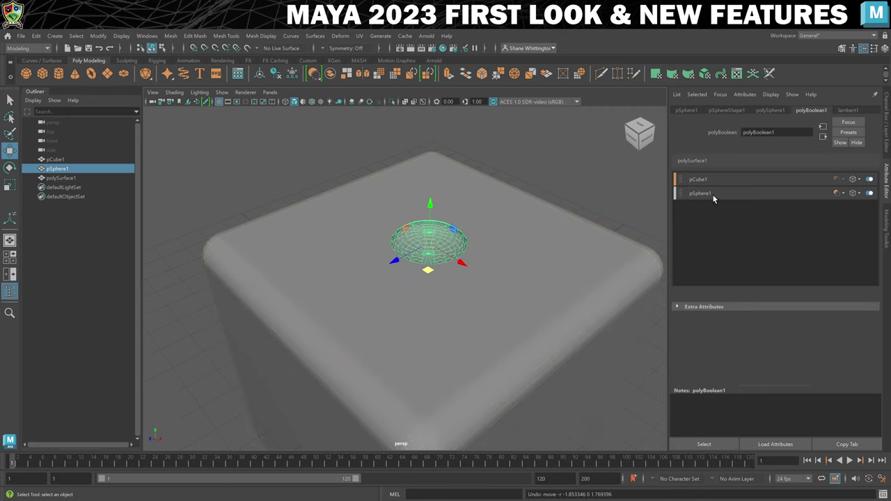
Step: Try the Difference (B-A) and Hole Punch operations on the sphere operand of the live Boolean
click(836, 194)
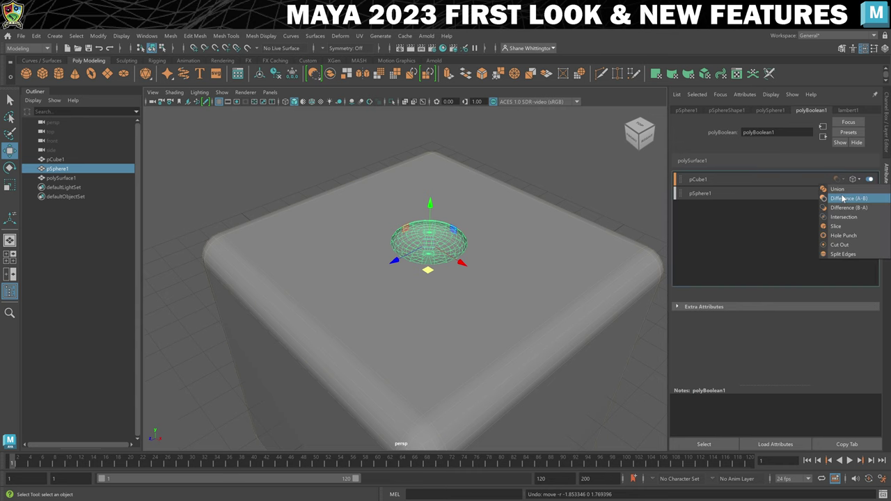
click(844, 208)
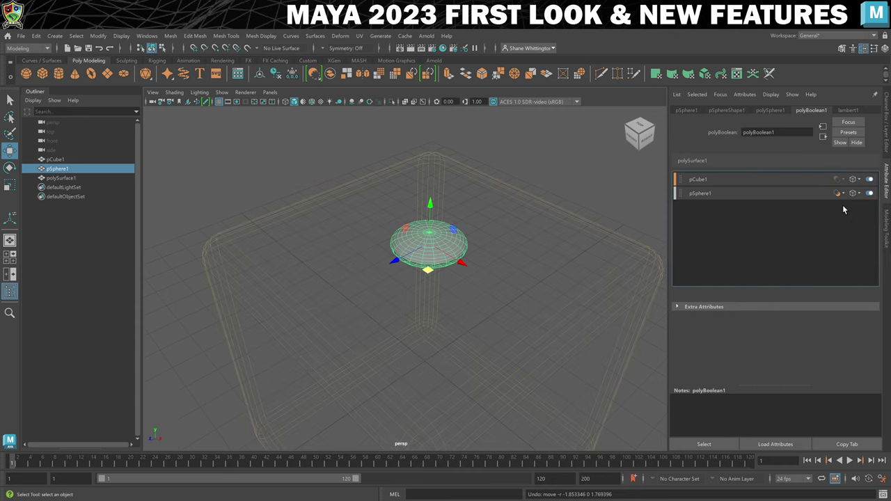
alt+drag(516, 244, 452, 204)
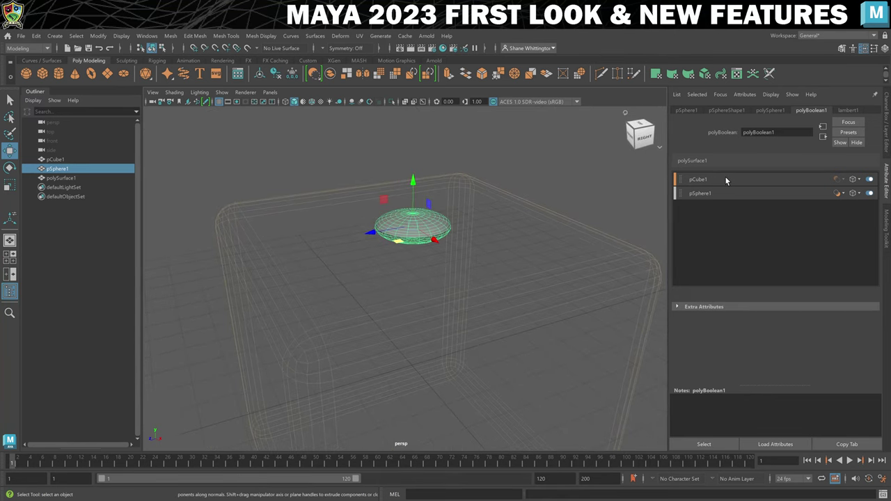
click(830, 193)
click(837, 193)
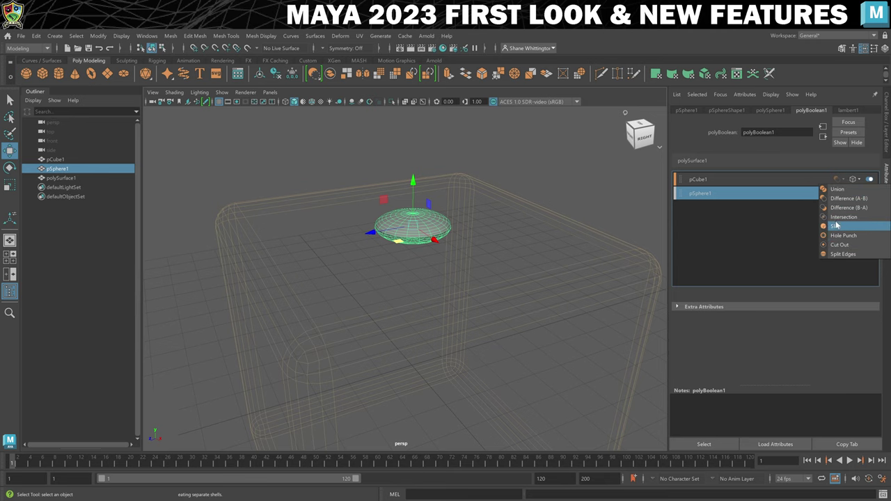
click(840, 241)
alt+drag(640, 231, 544, 212)
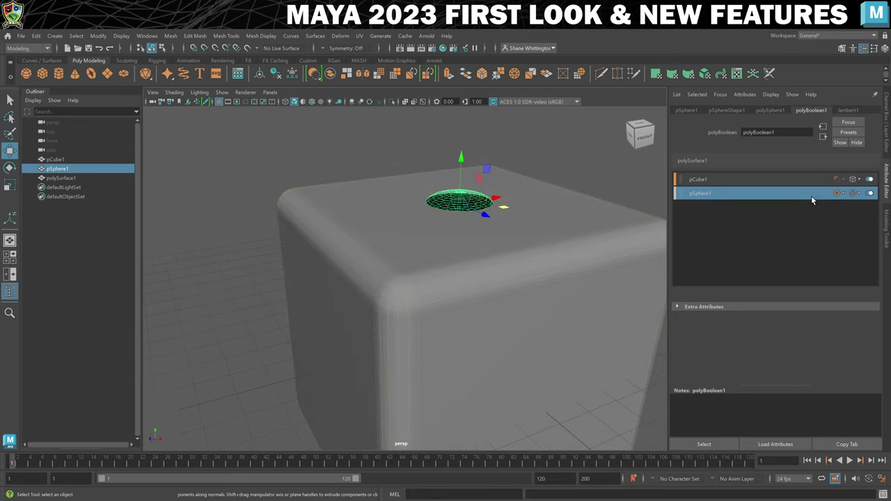
Step: Try the Slice and Intersection operations on the sphere operand of the live Boolean
click(842, 195)
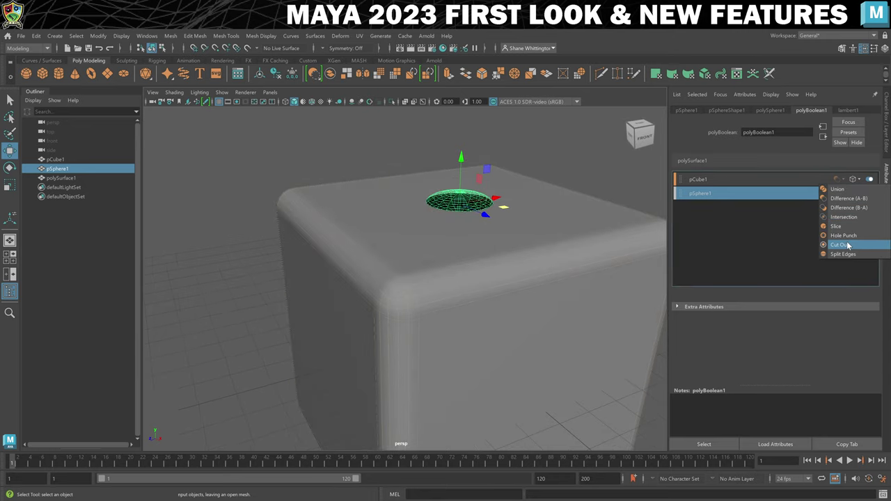
click(838, 226)
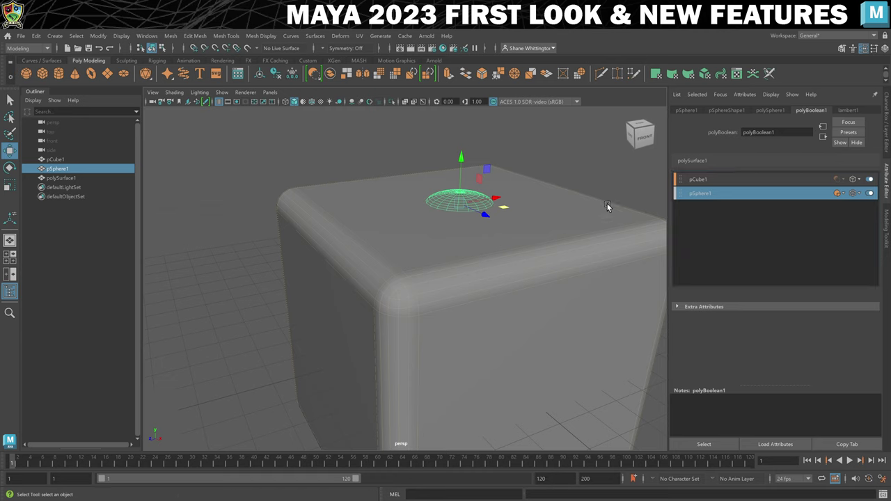
alt+drag(606, 202, 558, 207)
click(836, 194)
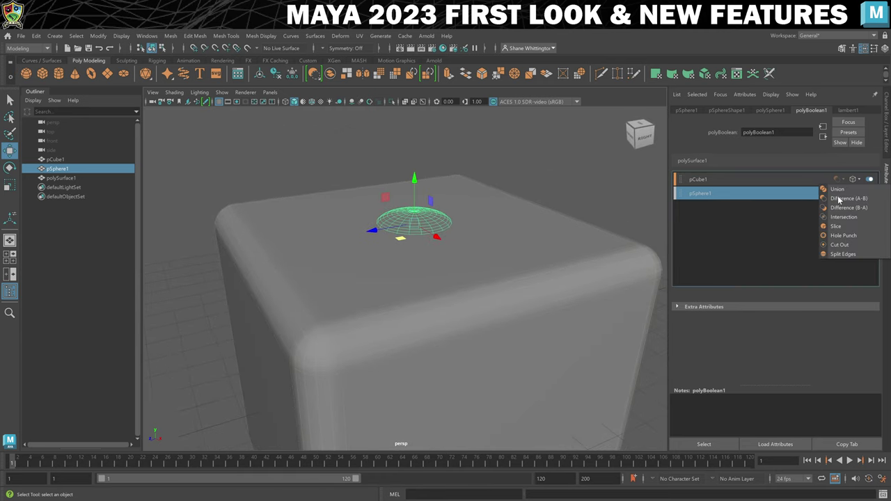
click(851, 216)
alt+drag(557, 218, 584, 219)
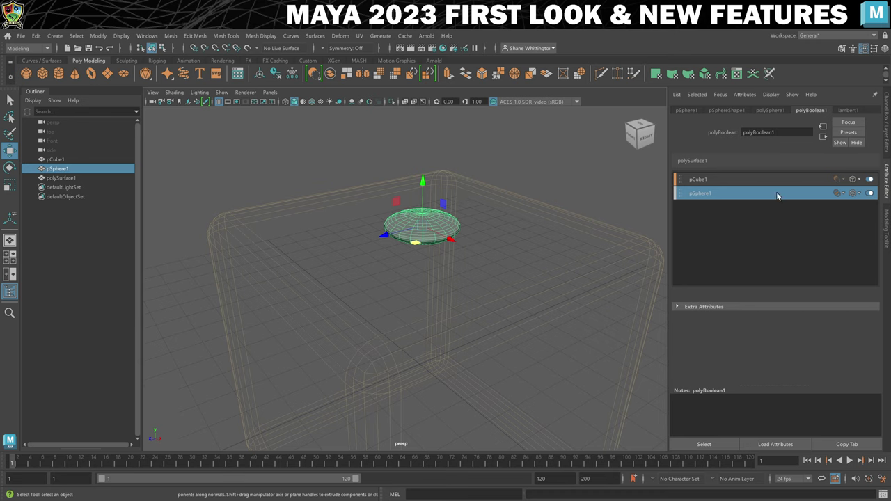
Step: Set the sphere operand's Boolean operation back to Difference (A-B) and deselect everything
click(836, 193)
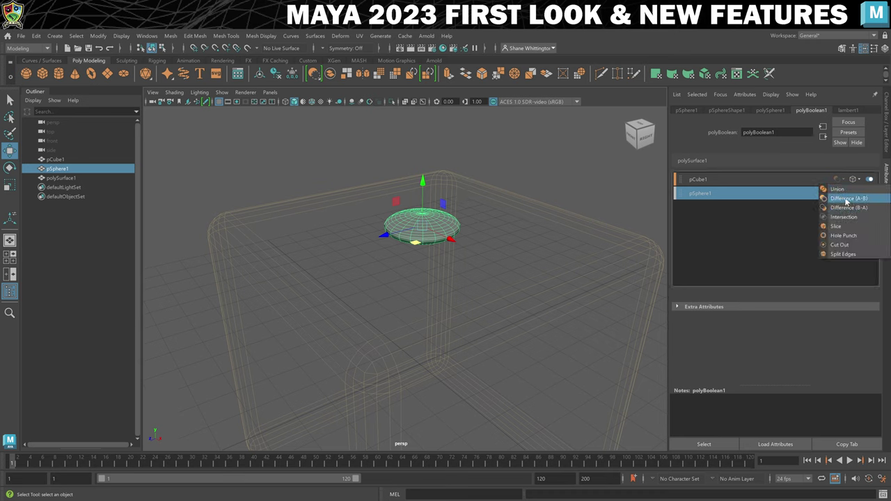
click(846, 199)
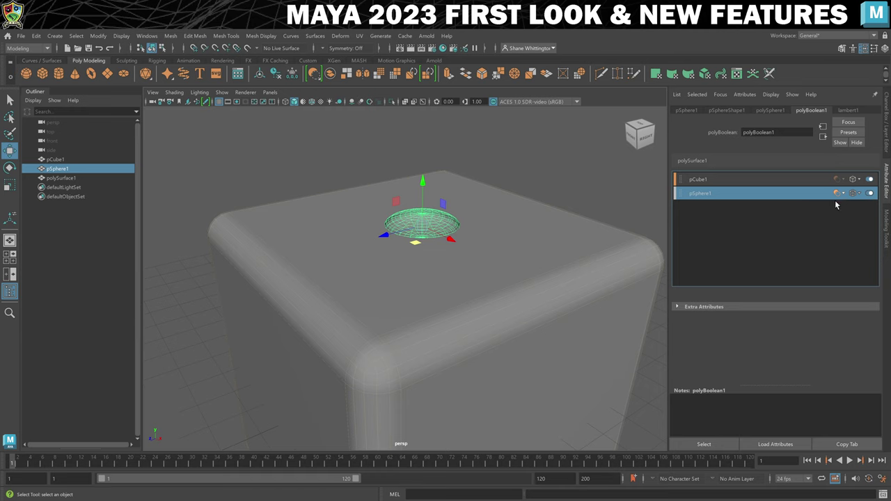
click(579, 178)
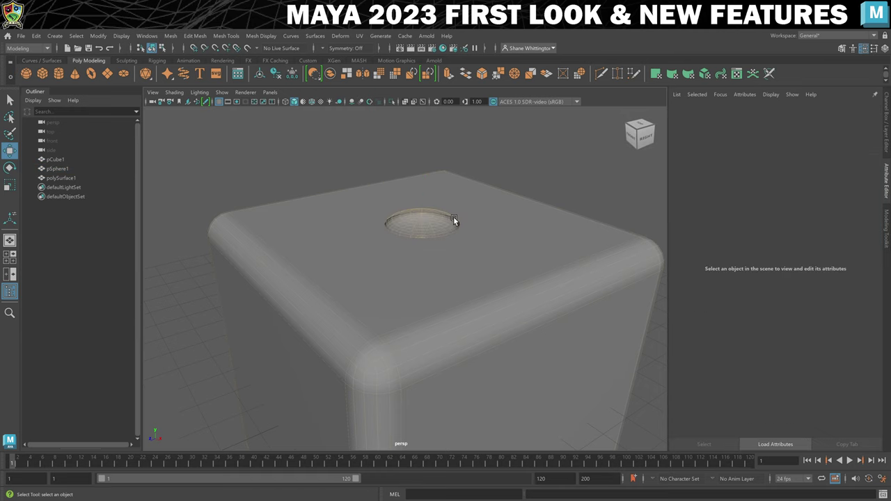
Step: Select the sphere operand in the cube's top face and stretch it vertically with the Scale tool
click(453, 221)
alt+drag(453, 222, 507, 218)
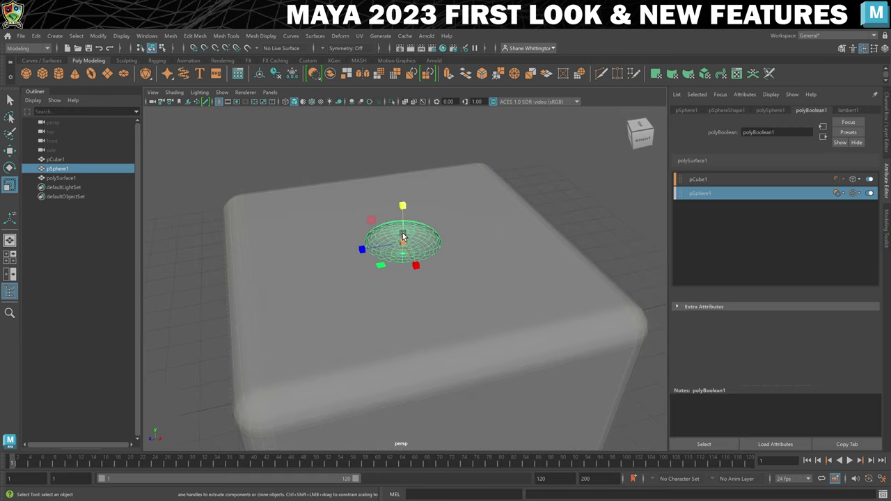
mouse_move(401, 204)
mouse_down()
mouse_move(387, 202)
mouse_move(403, 201)
mouse_up()
key(w)
key(r)
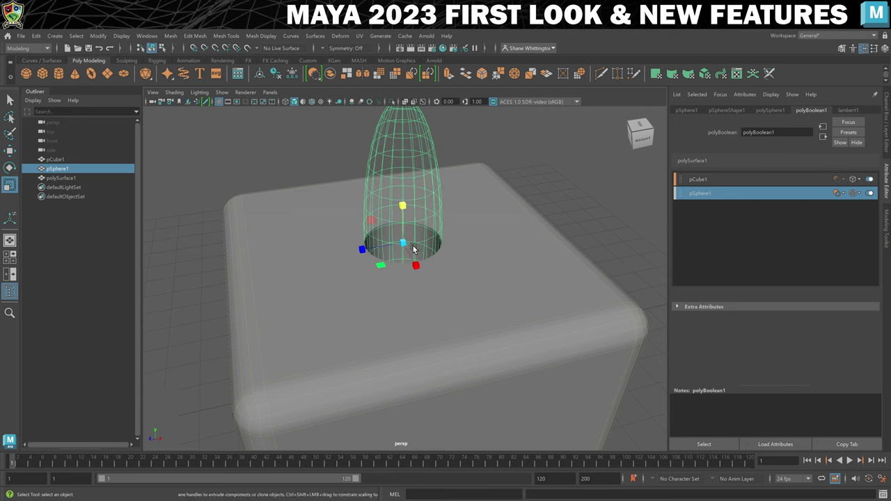
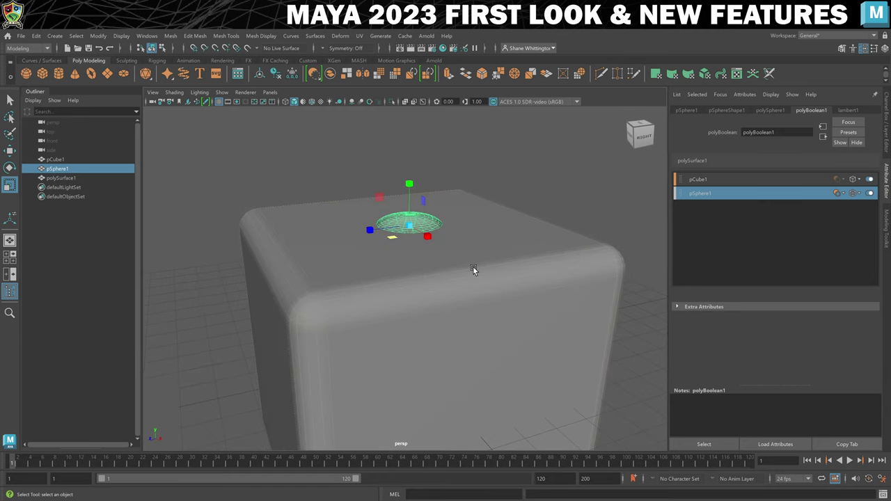
Step: Set the sphere operand's display mode to Hidden and select the resulting Boolean mesh
click(859, 195)
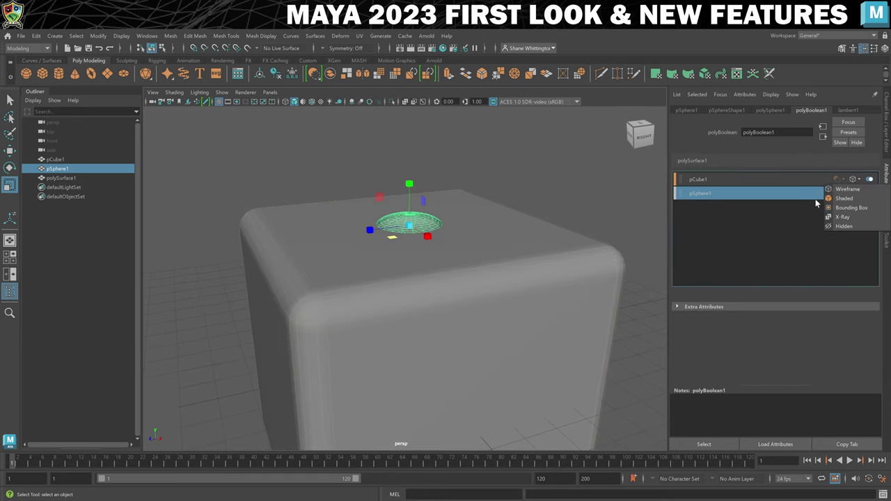
click(843, 227)
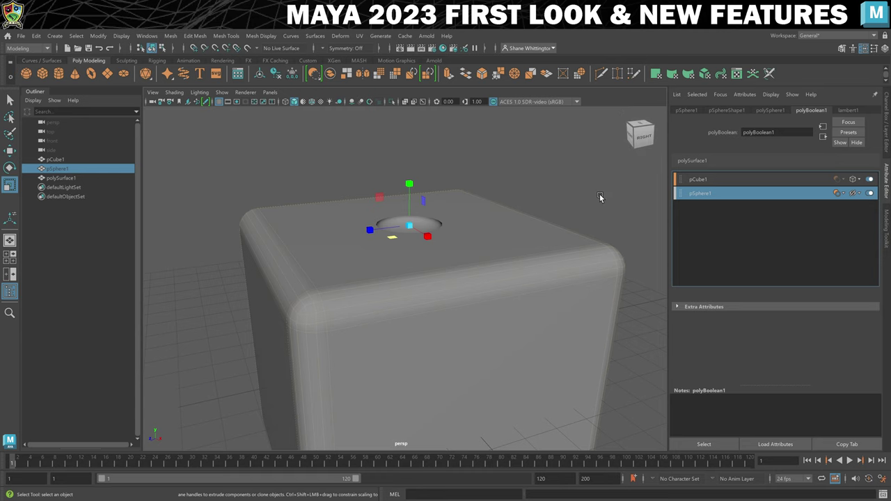
click(599, 199)
alt+drag(347, 278, 375, 287)
click(423, 273)
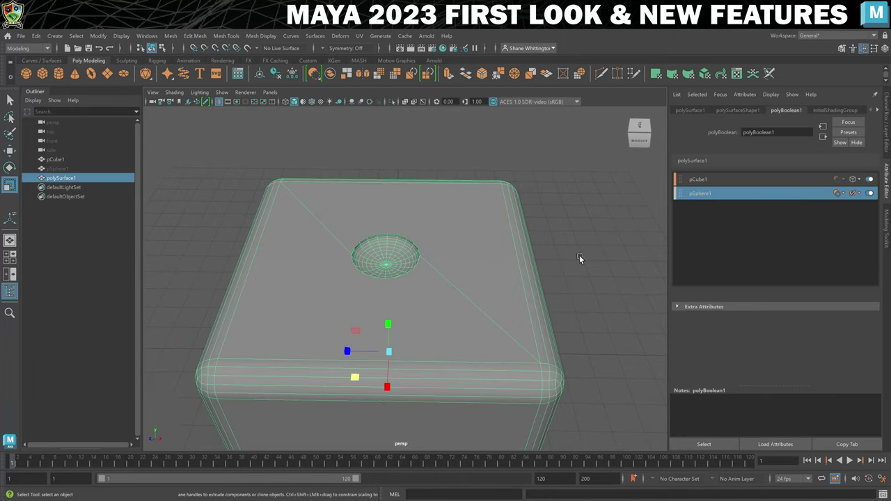
Step: Set the sphere operand's display mode to Wireframe and select the sphere in the cube's top face
click(855, 193)
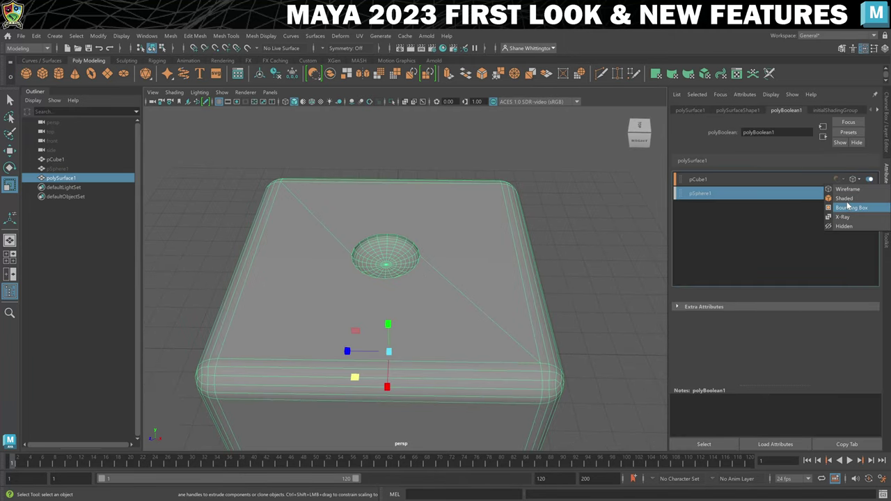
click(848, 193)
click(416, 263)
alt+drag(416, 263, 392, 268)
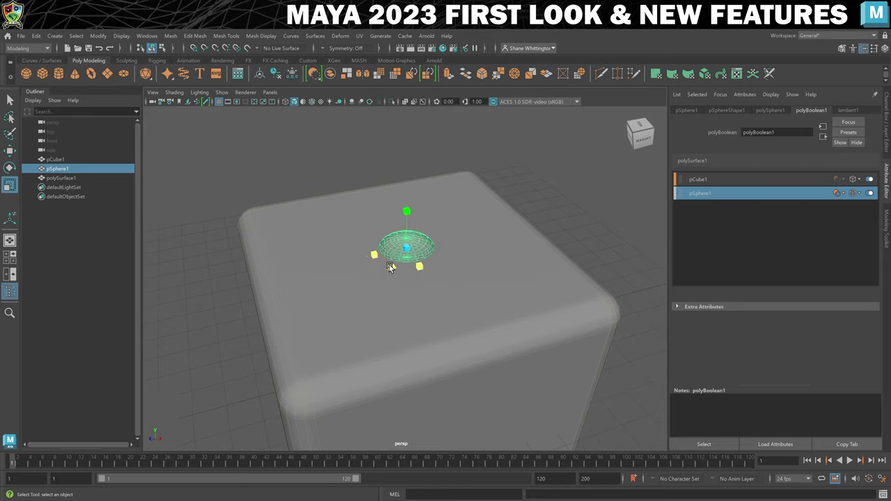
alt+drag(453, 264, 493, 280)
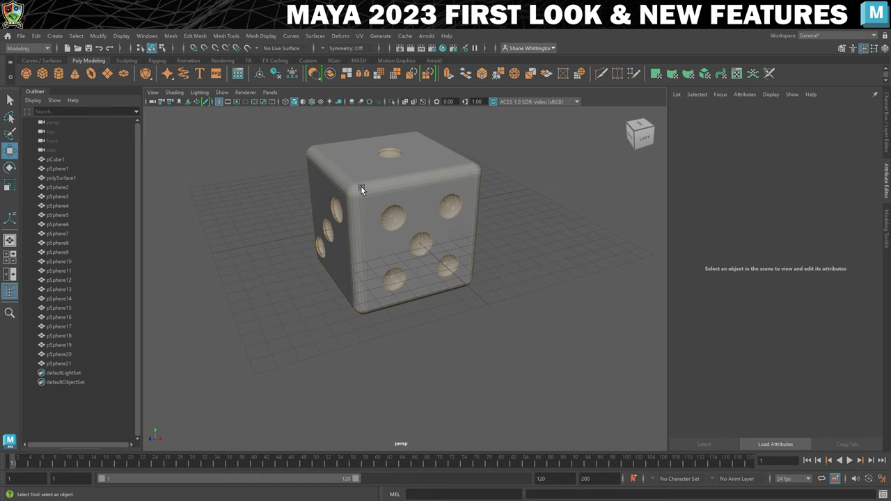
Step: Duplicate the Boolean dice mesh and move the copy beside the original, clear of its operands
alt+drag(367, 183, 401, 154)
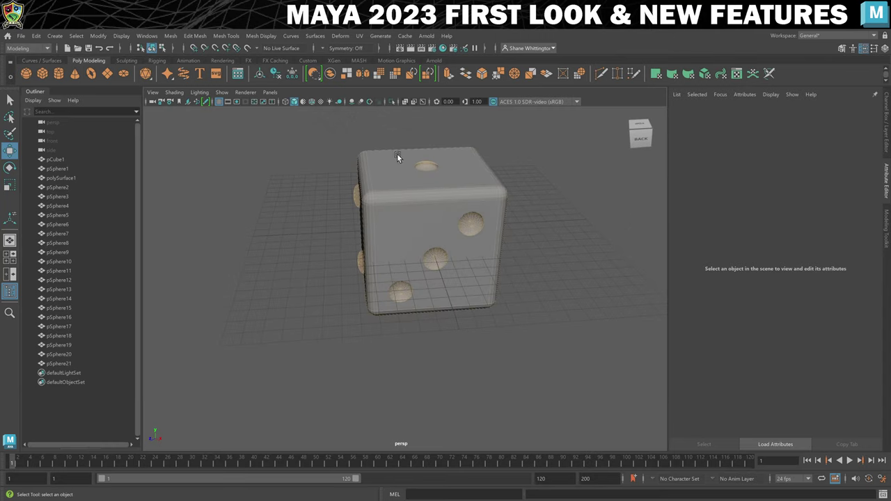
scroll(470, 180, down, 2)
click(453, 187)
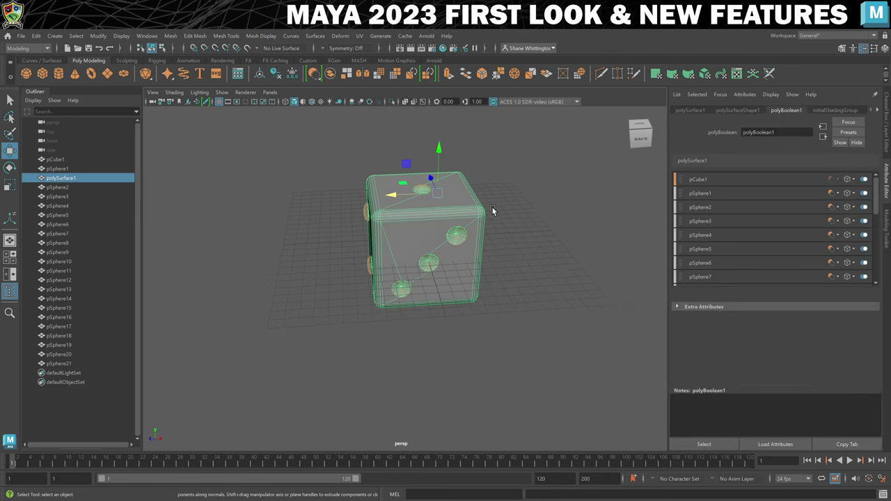
key(ctrl+d)
drag(396, 194, 522, 190)
ctrl+click(554, 218)
alt+drag(578, 216, 469, 205)
click(479, 212)
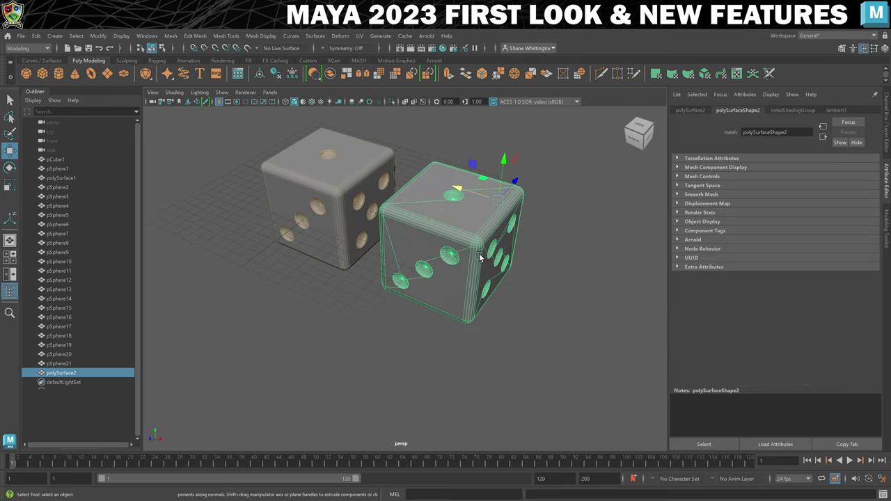
Step: Delete the construction history of the duplicated die
scroll(478, 207, up, 3)
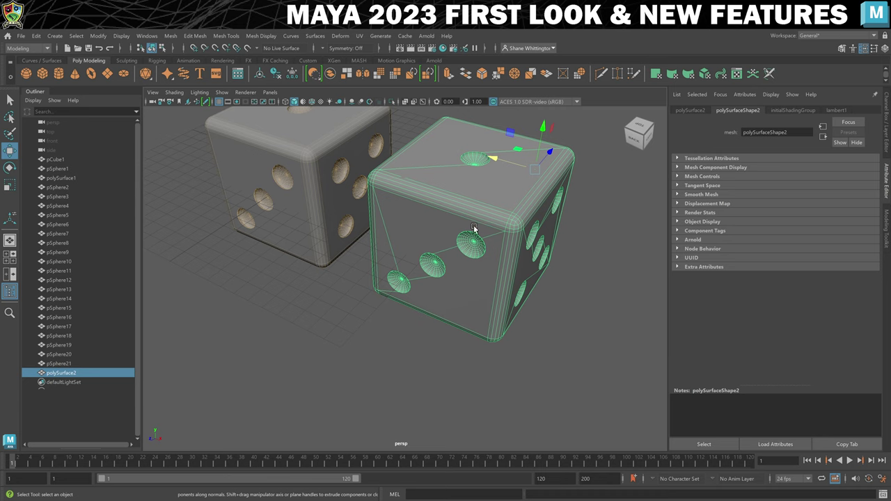
click(36, 36)
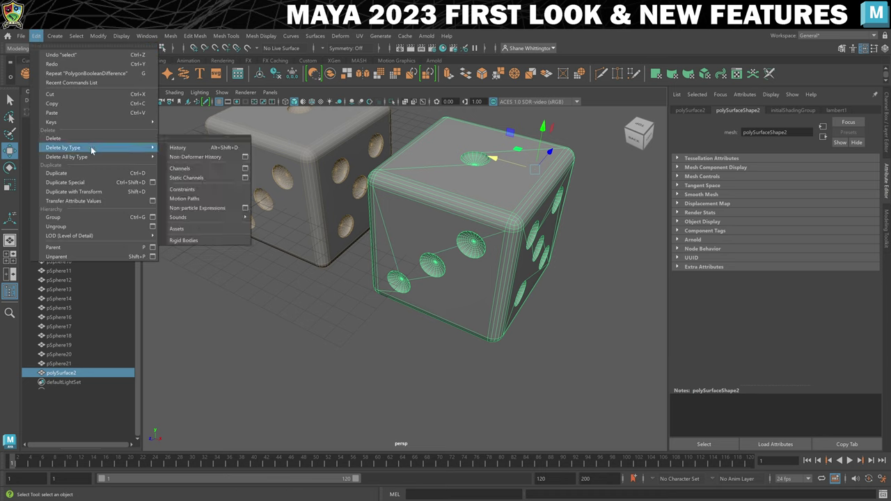
click(171, 149)
Step: Open the Retopologize options for the duplicated die and place the dialog clear of the mesh
click(171, 39)
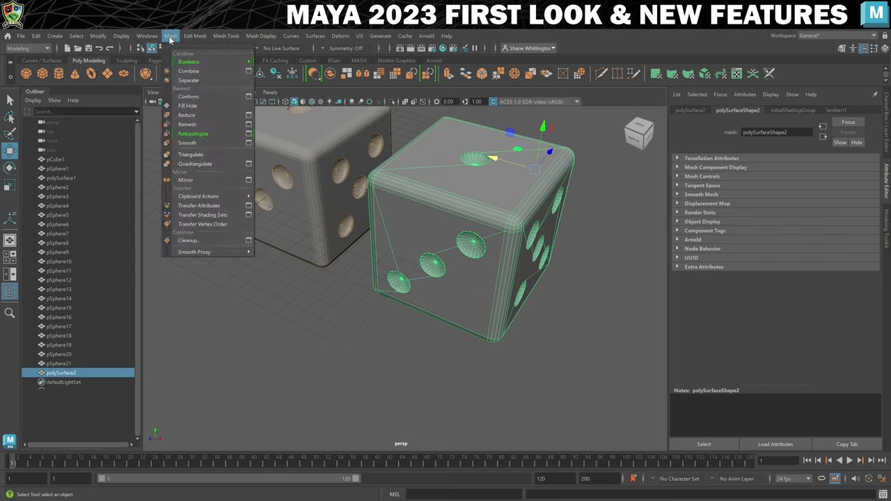
click(249, 134)
drag(376, 184, 149, 199)
click(440, 171)
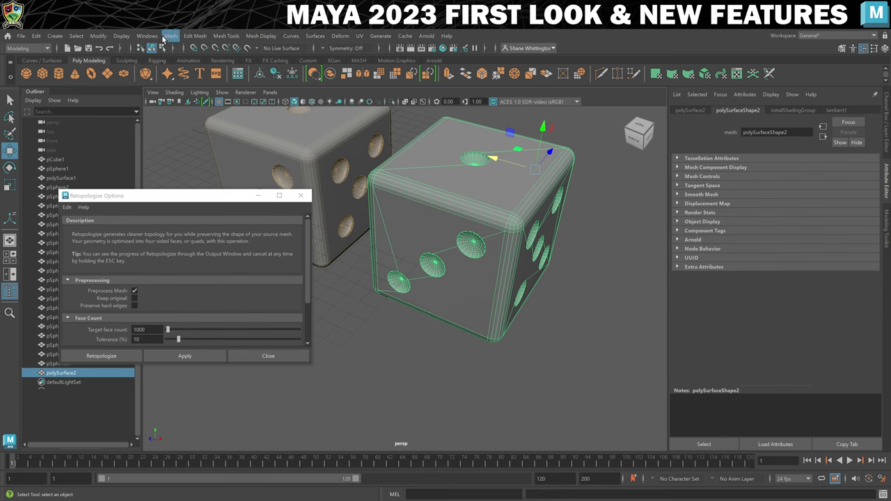
Step: Turn on the Poly Count heads-up display in the viewport
click(122, 36)
mouse_move(165, 71)
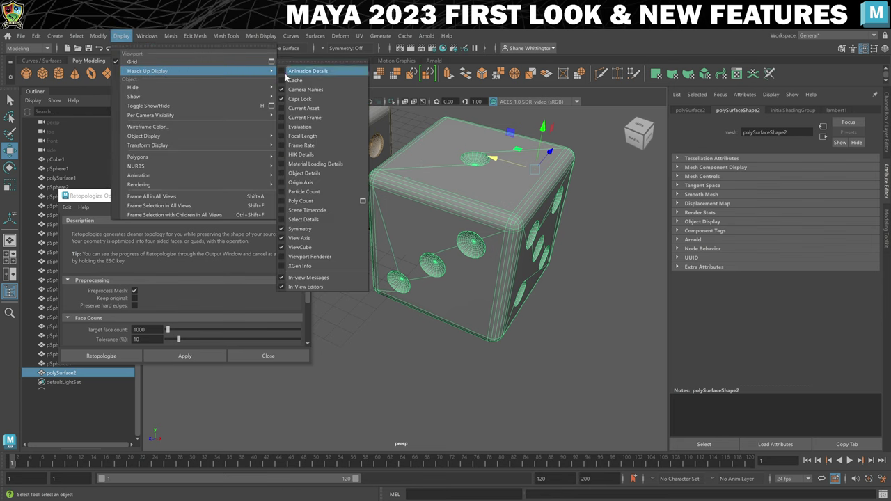
click(300, 200)
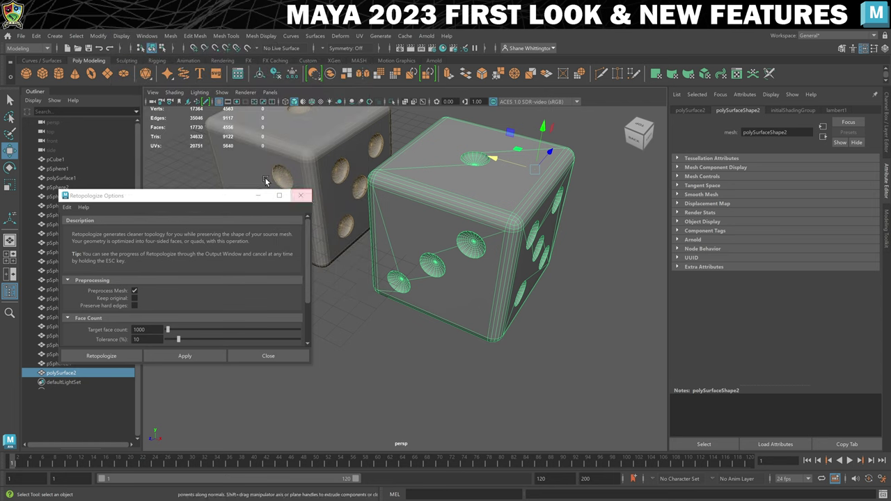
Step: Retopologize the duplicated die with a target face count of 5000 and Preserve hard edges enabled, keeping the options open
drag(213, 198, 277, 203)
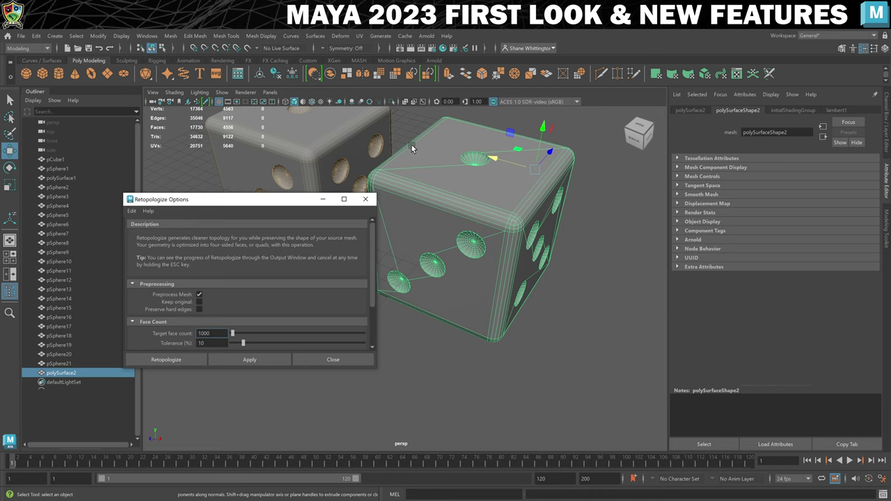
scroll(297, 255, down, 1)
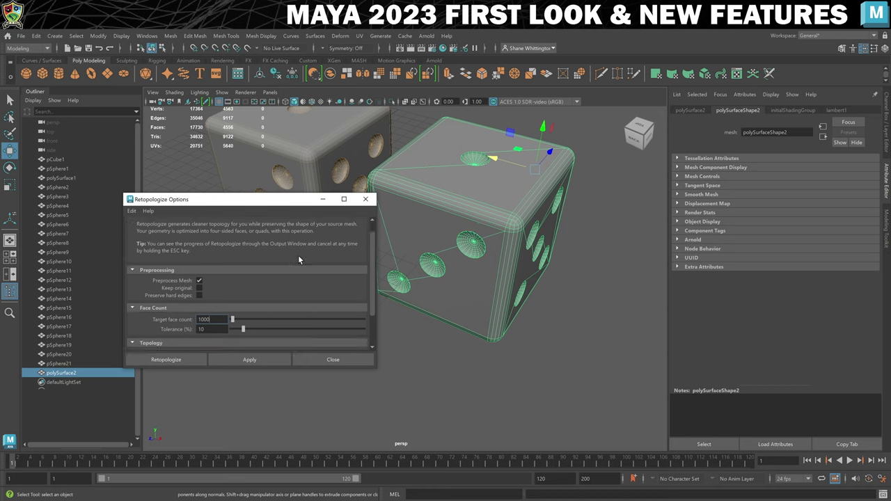
click(203, 319)
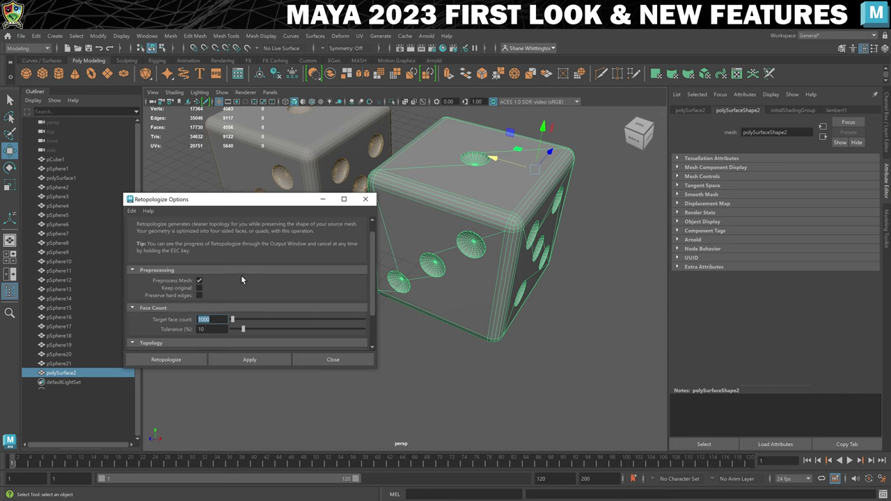
text(5000)
scroll(251, 306, down, 3)
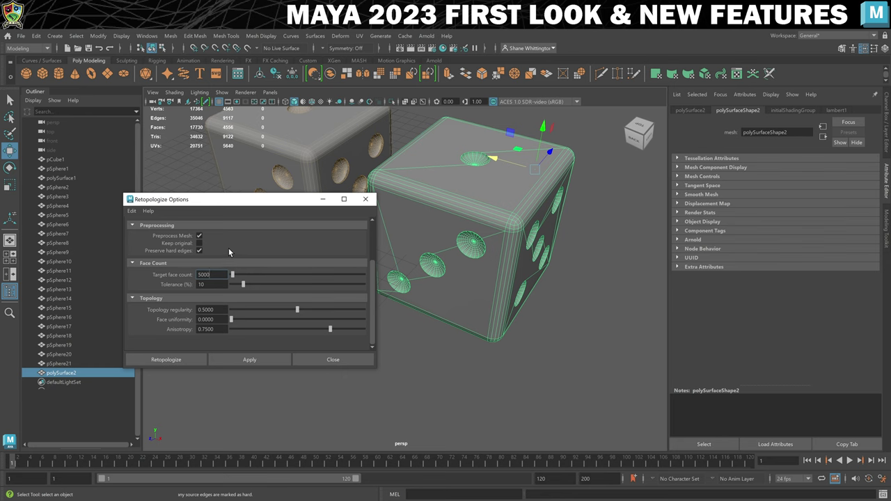
click(242, 360)
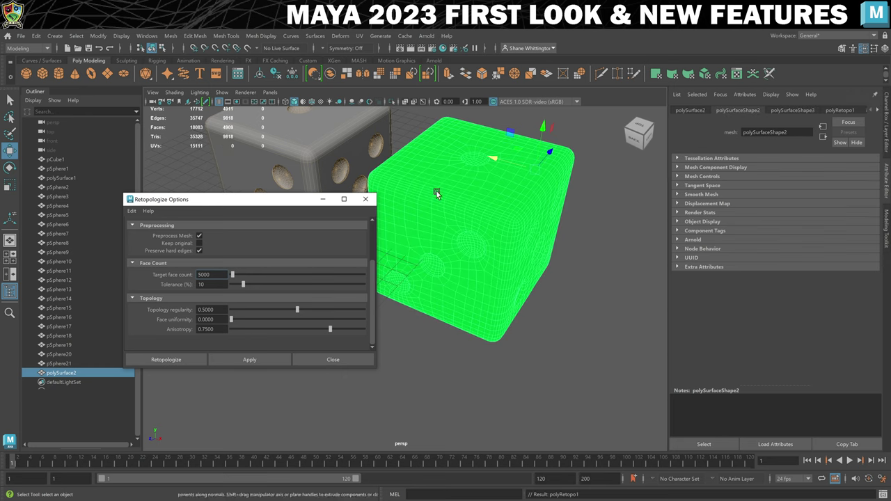
Step: Delete the retopologized die's construction history and assign a grey Lambert material to it
click(333, 360)
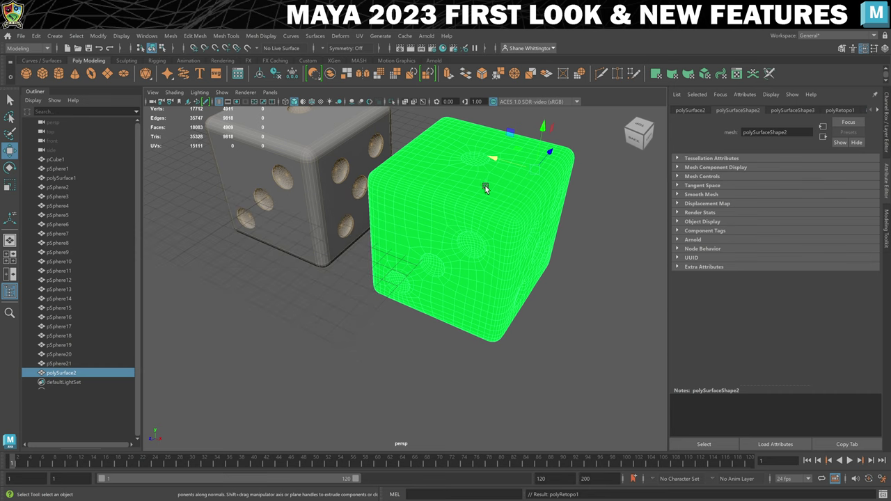
mouse_move(432, 246)
alt+mouse_down()
mouse_move(471, 232)
mouse_move(441, 240)
alt+mouse_up()
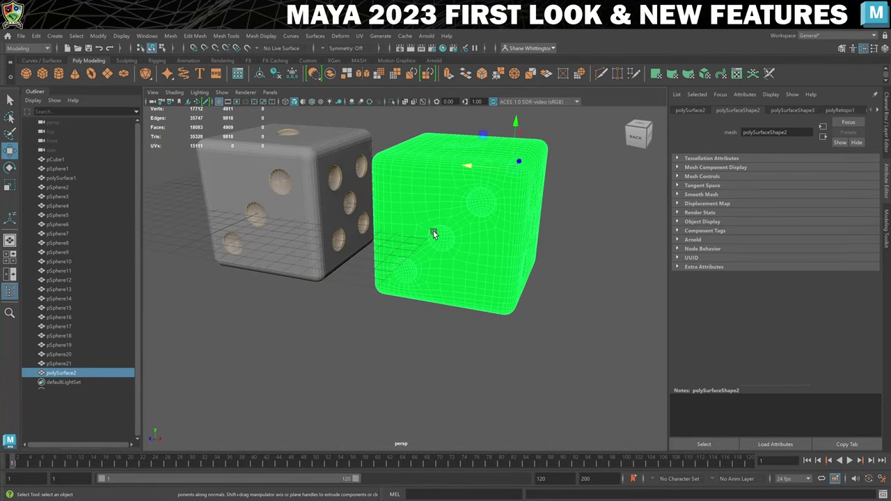
click(36, 36)
mouse_move(63, 148)
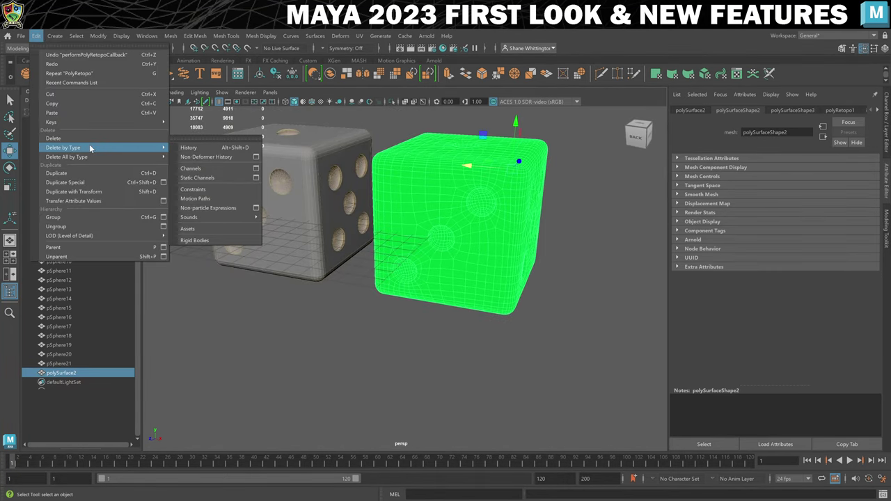
click(195, 148)
right_drag(419, 178, 479, 427)
click(459, 337)
Step: Duplicate the original Boolean die and place the copy on the far side of the retopologized die
alt+drag(514, 328, 389, 281)
alt+drag(348, 184, 371, 206)
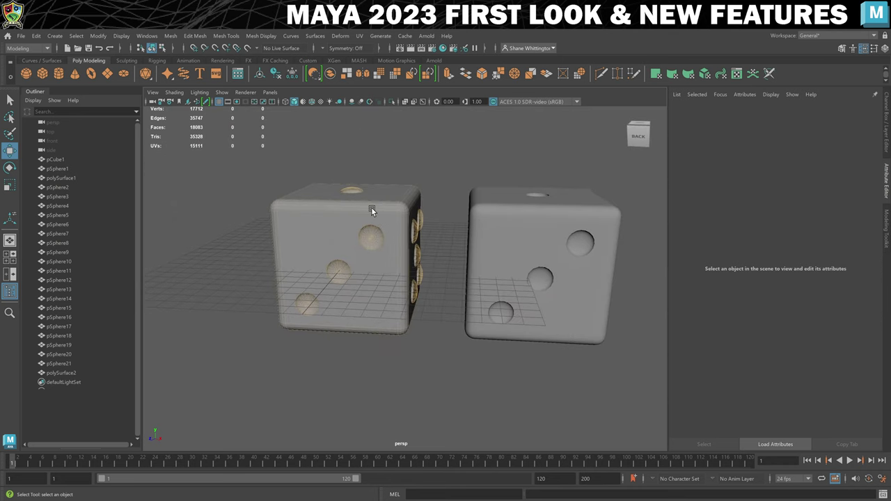
click(371, 206)
alt+drag(447, 237, 350, 245)
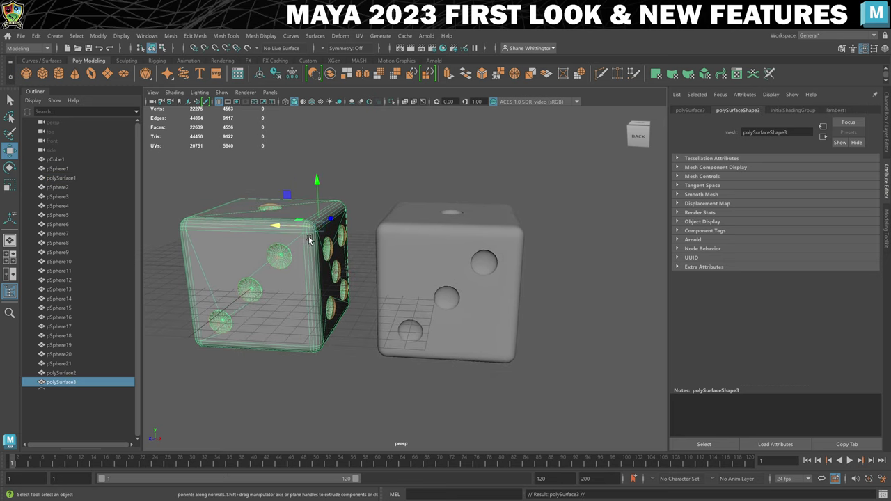
key(shift+d)
click(515, 218)
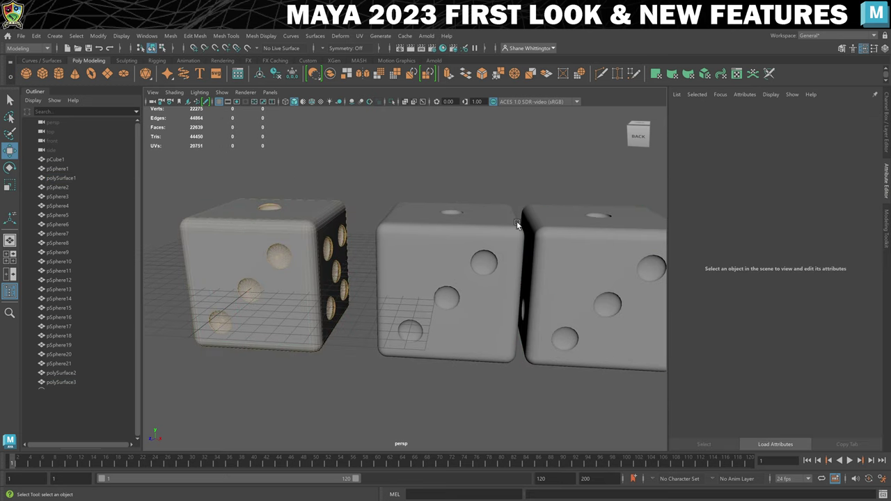
Step: Compare the wireframe topology and poly counts of the retopologized die and the unprocessed Boolean copy
alt+drag(536, 247, 467, 195)
click(342, 159)
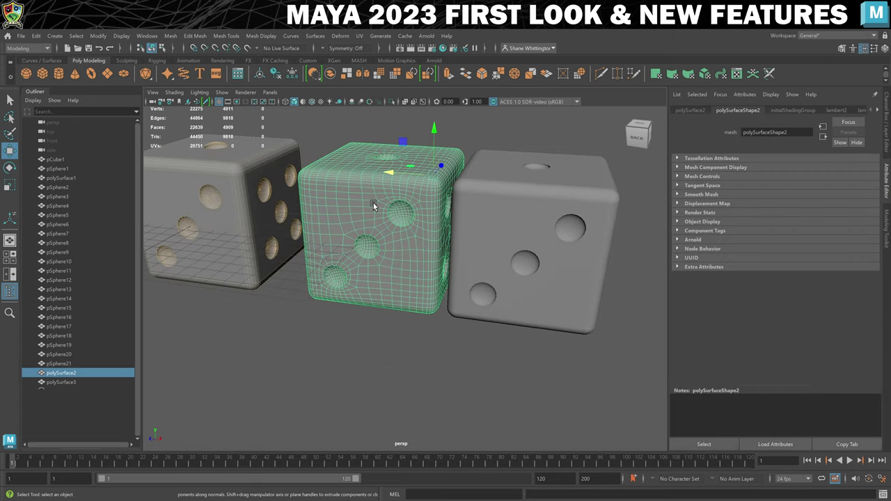
click(546, 200)
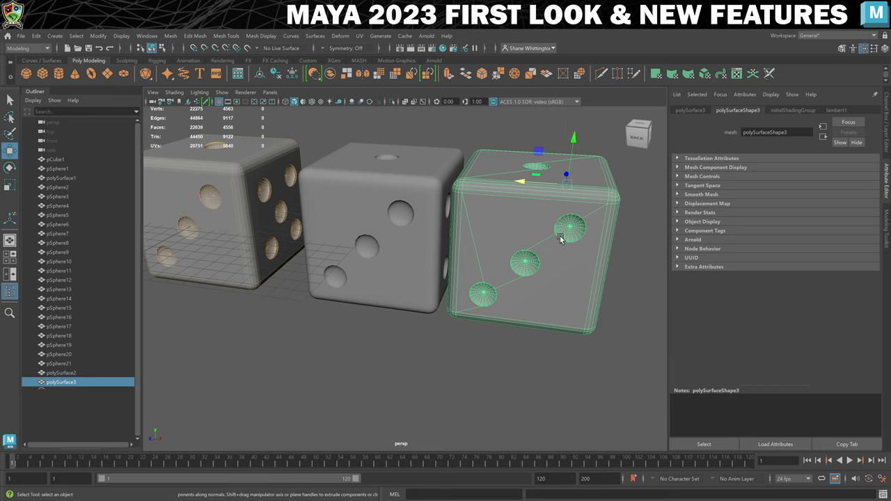
click(380, 201)
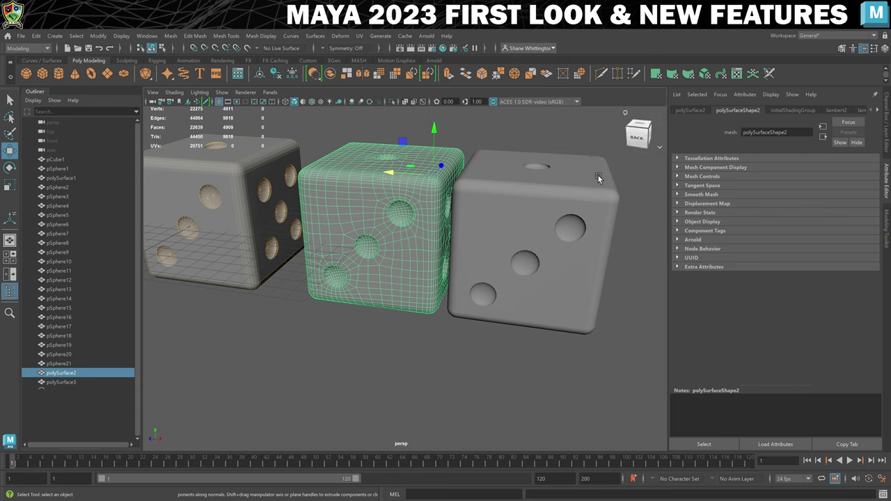
click(398, 176)
alt+right_drag(398, 176, 463, 358)
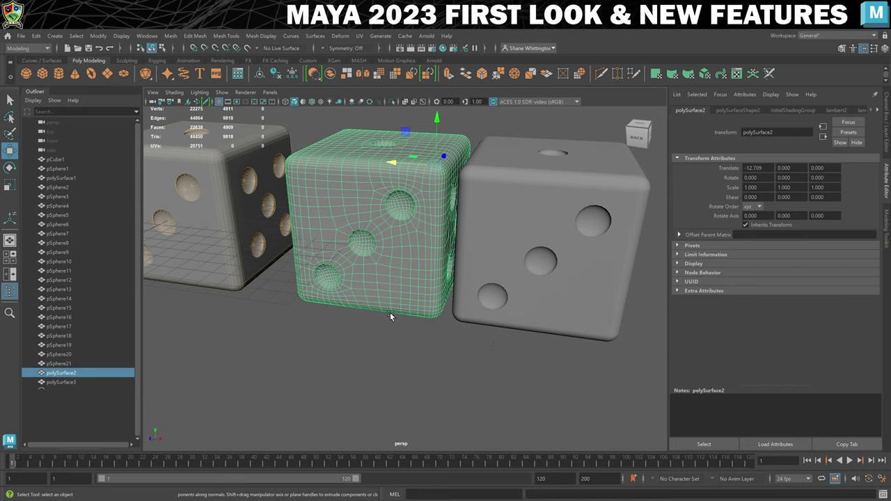
click(402, 344)
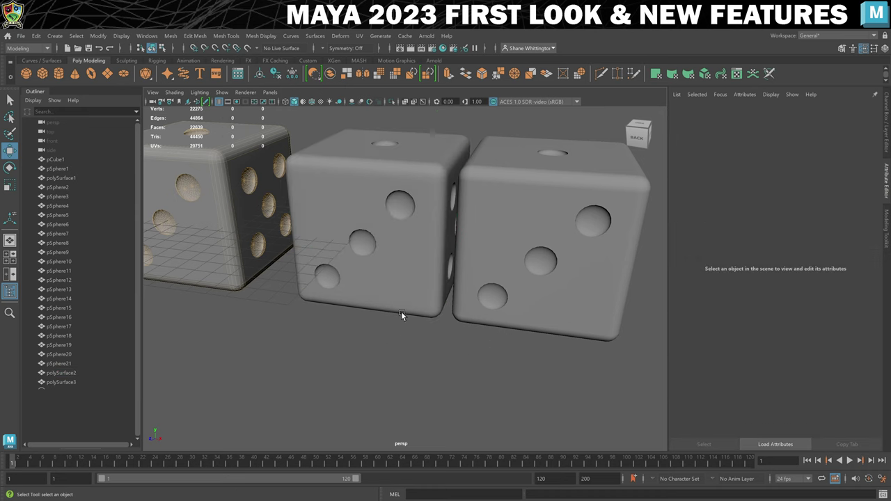
Step: Turn on wireframe on shaded in the viewport and enable drawing overrides on the retopologized die's shape
click(313, 102)
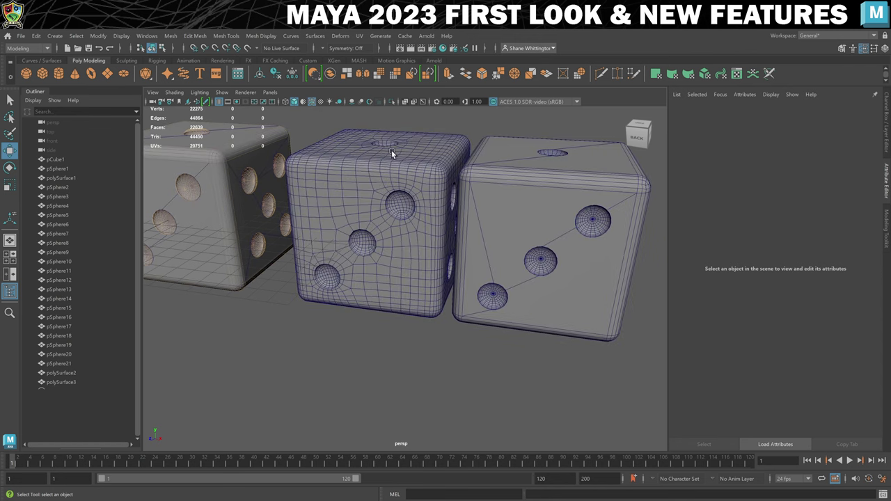
click(365, 183)
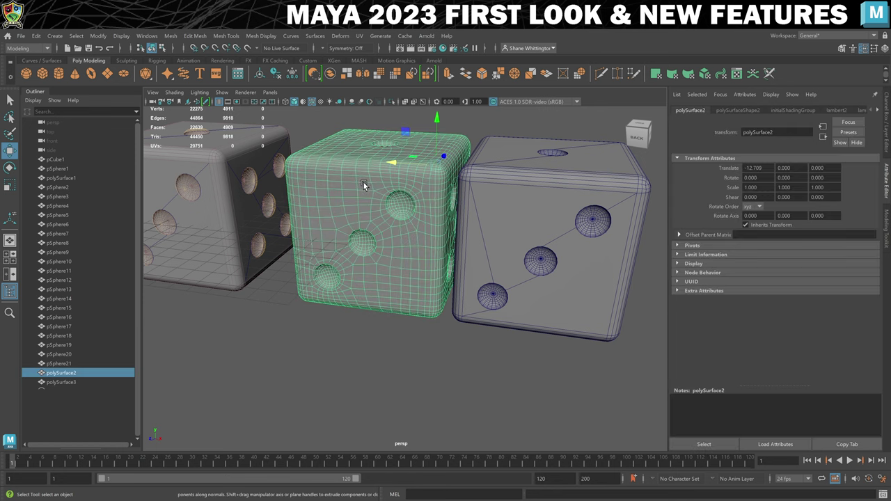
click(746, 110)
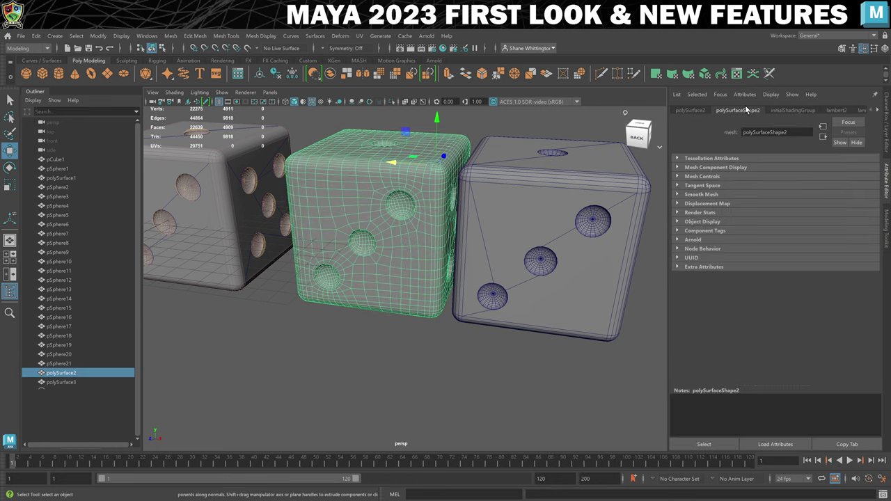
click(678, 221)
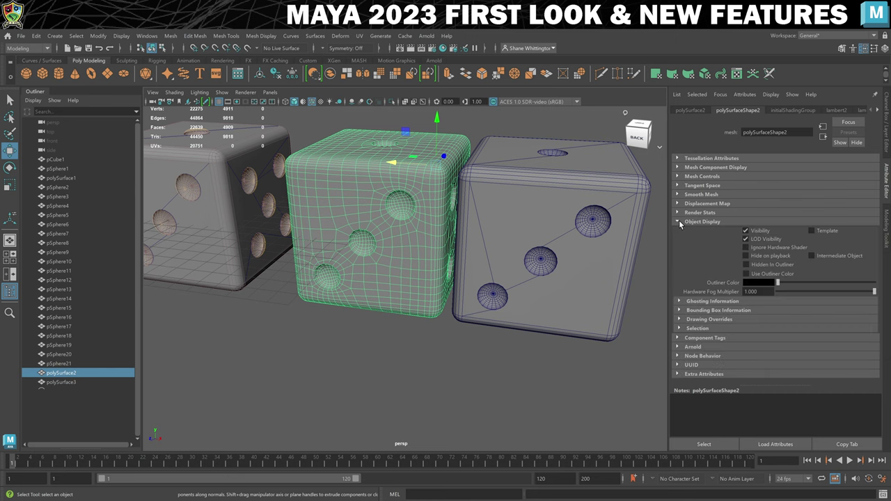
click(677, 318)
scroll(787, 303, down, 3)
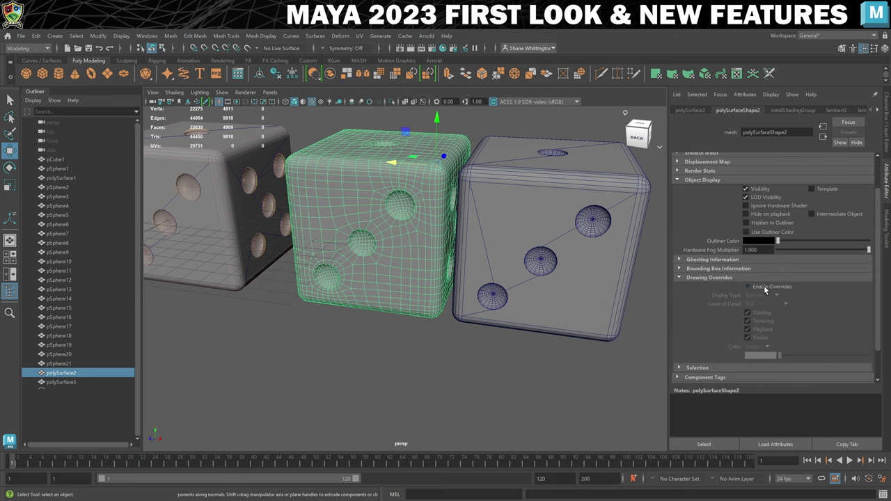
click(764, 286)
Step: Switch the retopologized die's override color mode to RGB and lower the wireframe opacity
scroll(764, 290, down, 2)
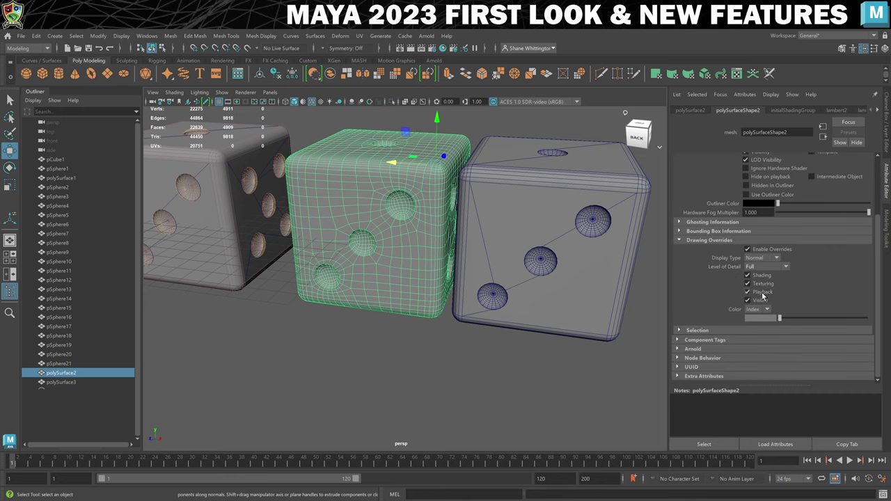
click(759, 327)
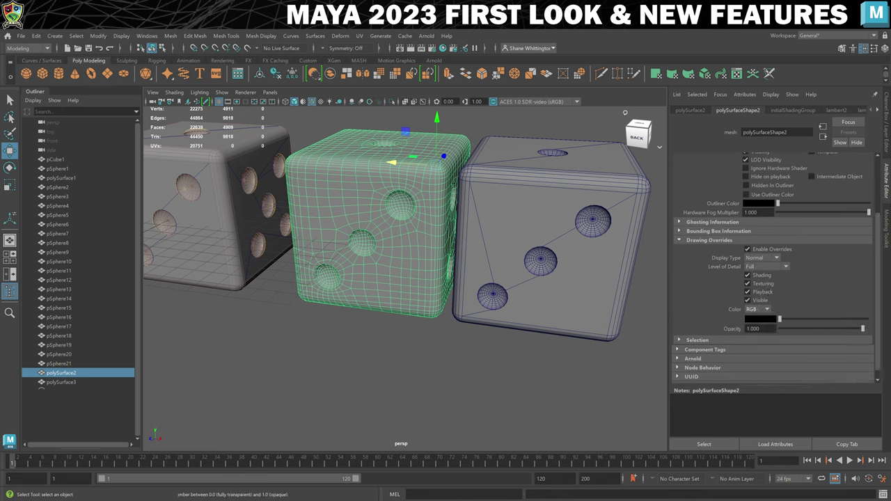
click(853, 328)
click(563, 352)
Step: Examine the retopologized die's surface and pips from several angles beside the unprocessed Boolean copy
alt+drag(387, 227, 404, 281)
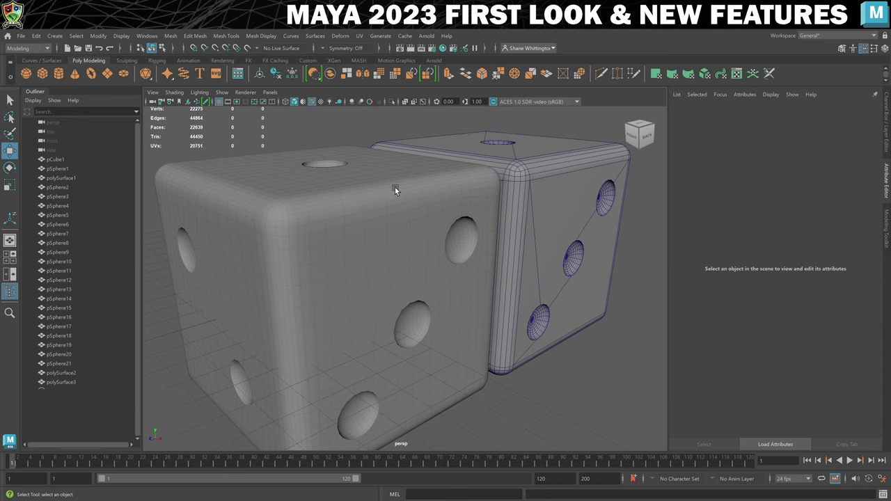
alt+drag(397, 186, 399, 192)
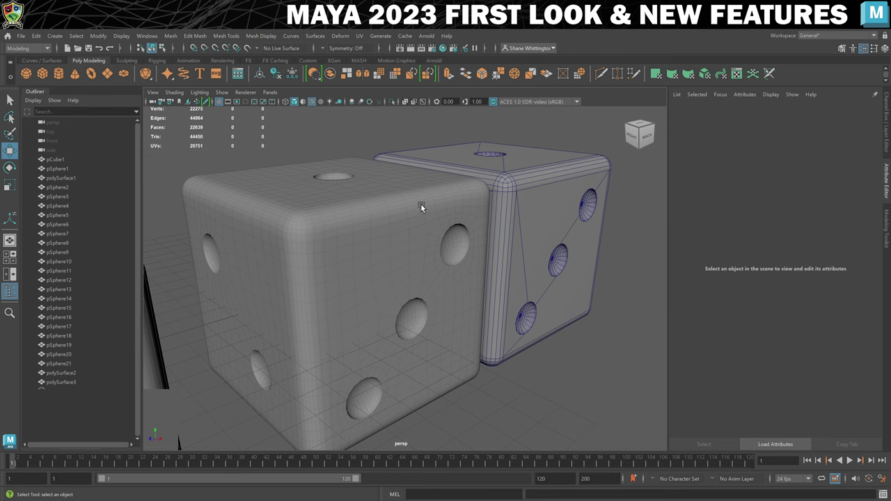
alt+drag(455, 223, 343, 202)
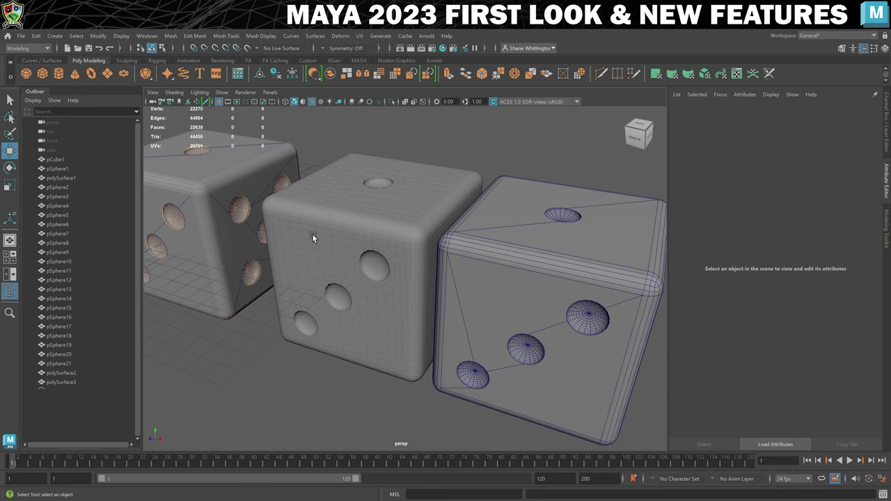
alt+middle_drag(359, 250, 386, 245)
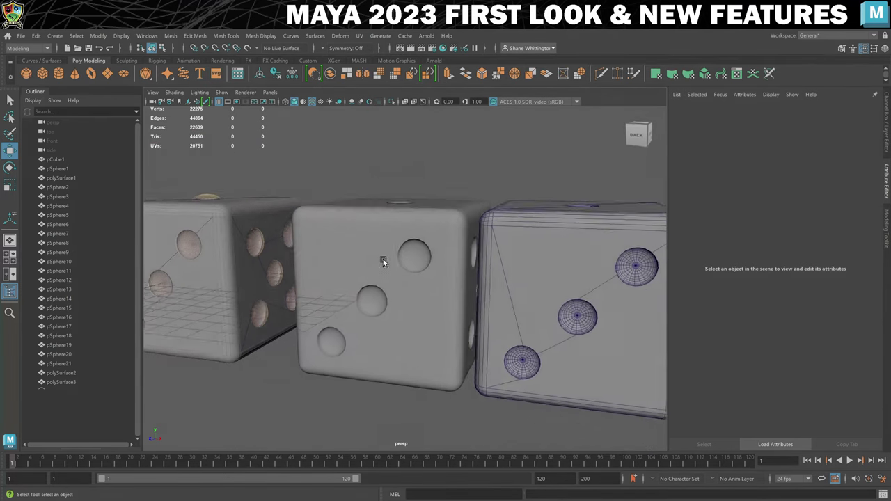
alt+drag(383, 262, 387, 258)
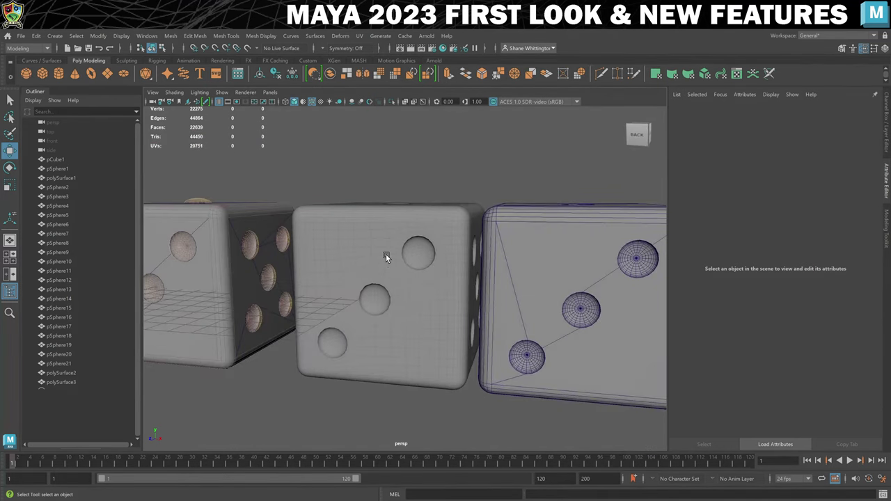